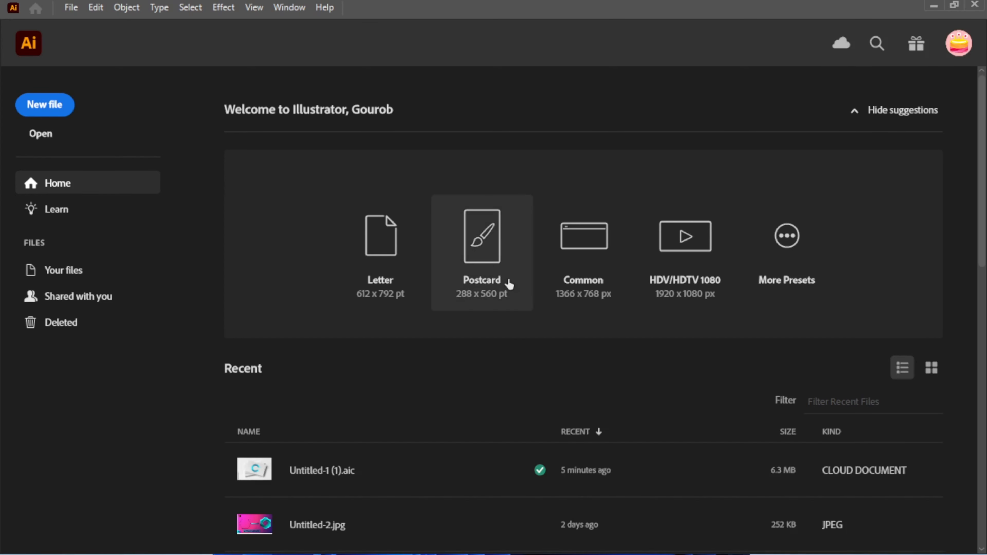
# Create a Common 1366 x 768 px document and draw a circle near the centre of the artboard.
pyautogui.click(584, 258)
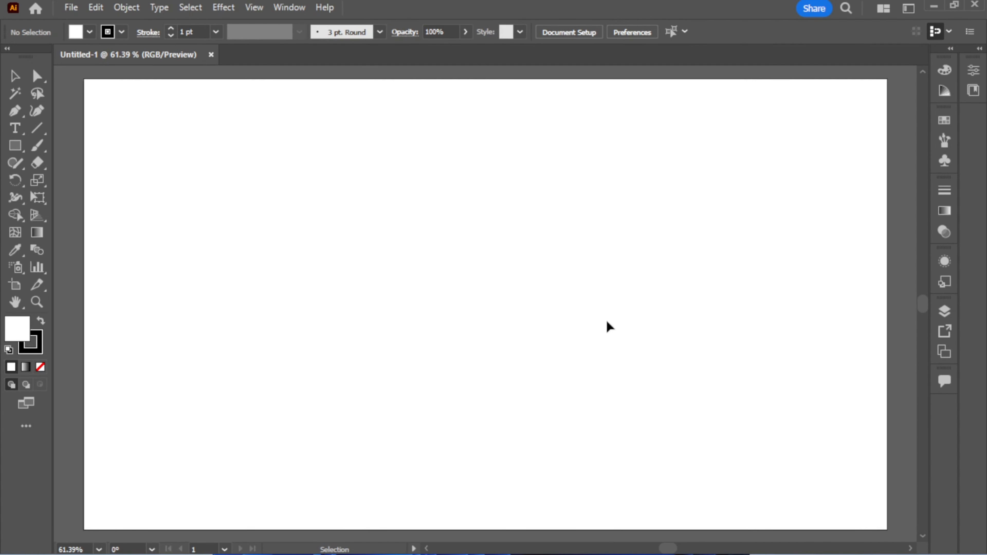
pyautogui.click(15, 146)
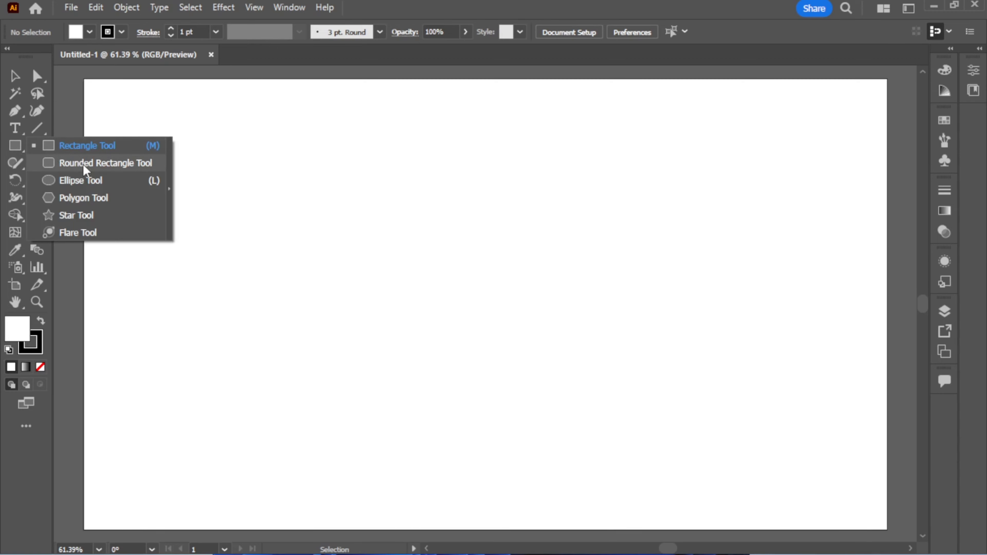
pyautogui.click(82, 180)
pyautogui.moveTo(386, 225); pyautogui.dragTo(479, 329)
# Duplicate the circle in place and scale the copy down around its centre to form a concentric inner circle.
pyautogui.scroll(3, 490, 261)
pyautogui.press('v')
pyautogui.hotkey('ctrl', 'c')
pyautogui.hotkey('ctrl', 'f')
pyautogui.moveTo(544, 296); pyautogui.dragTo(476, 296)
pyautogui.scroll(-1, 549, 272)
pyautogui.hotkey('alt', 'space')
pyautogui.moveTo(553, 271); pyautogui.dragTo(662, 277)
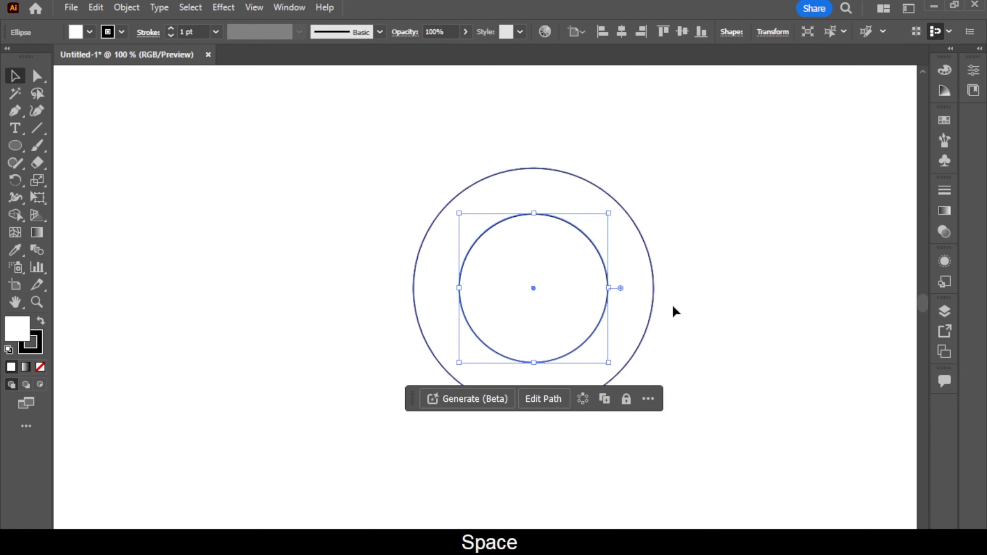
pyautogui.click(718, 261)
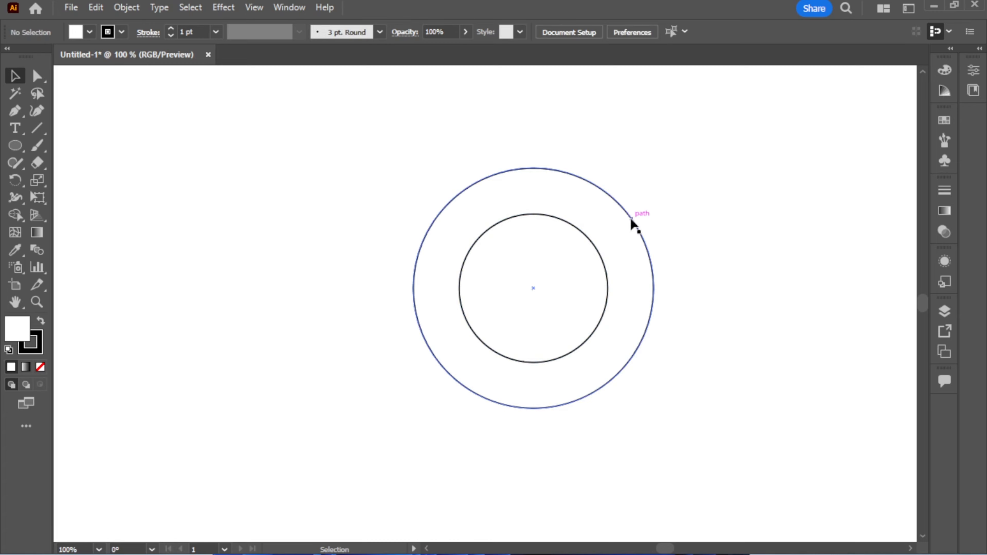
# Paste a no-fill copy of the outer circle in place and shrink it leftward until its right edge meets the inner circle.
pyautogui.hotkey('ctrl', 'f')
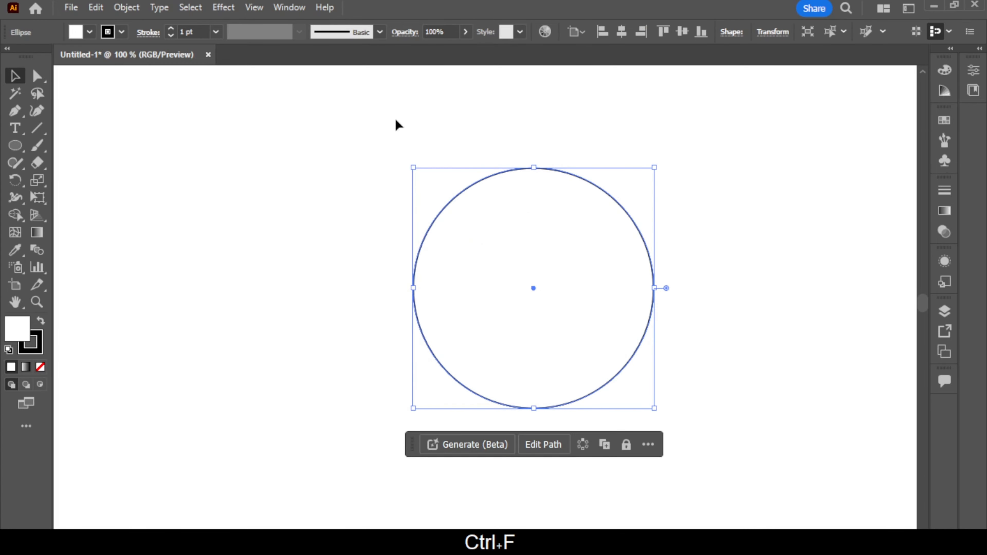
pyautogui.click(90, 32)
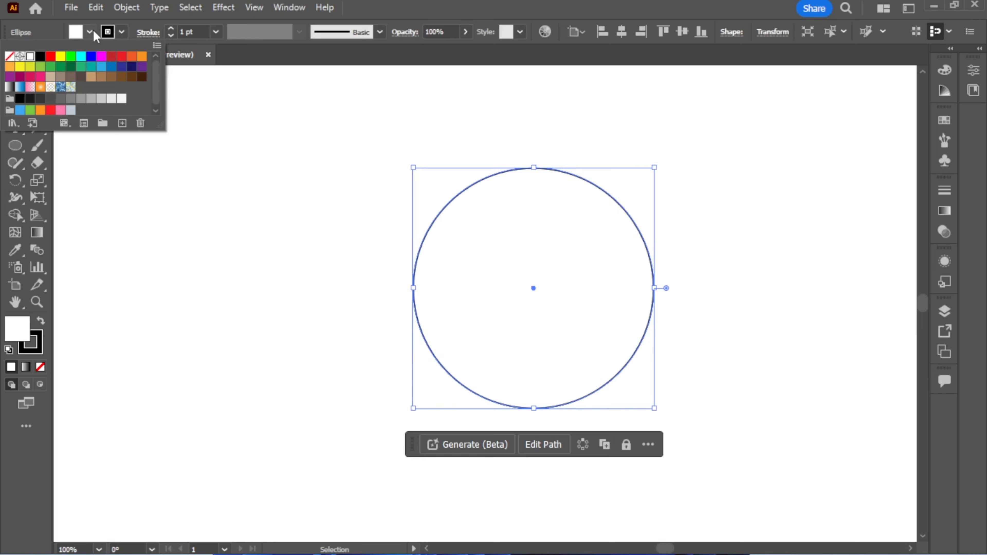
pyautogui.click(9, 57)
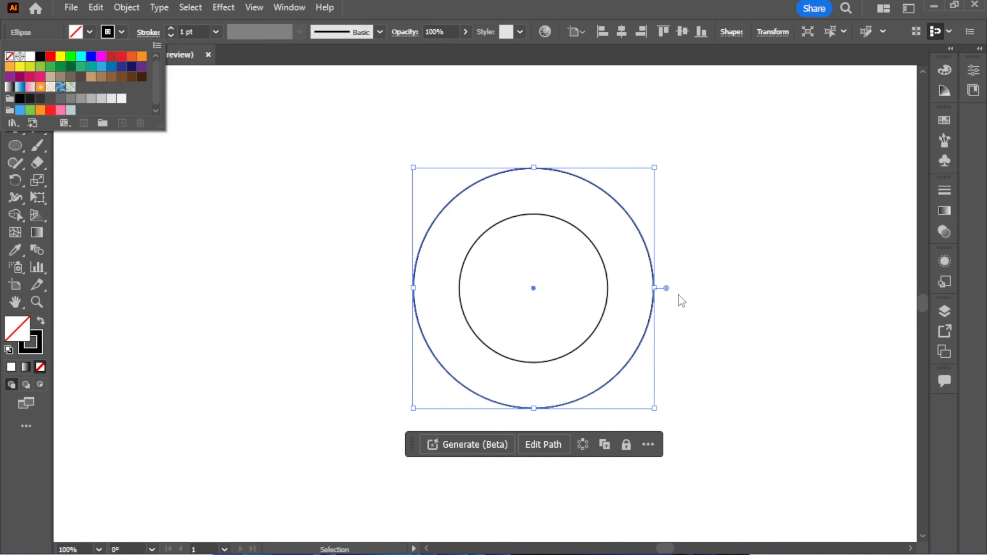
pyautogui.moveTo(655, 289); pyautogui.dragTo(608, 285)
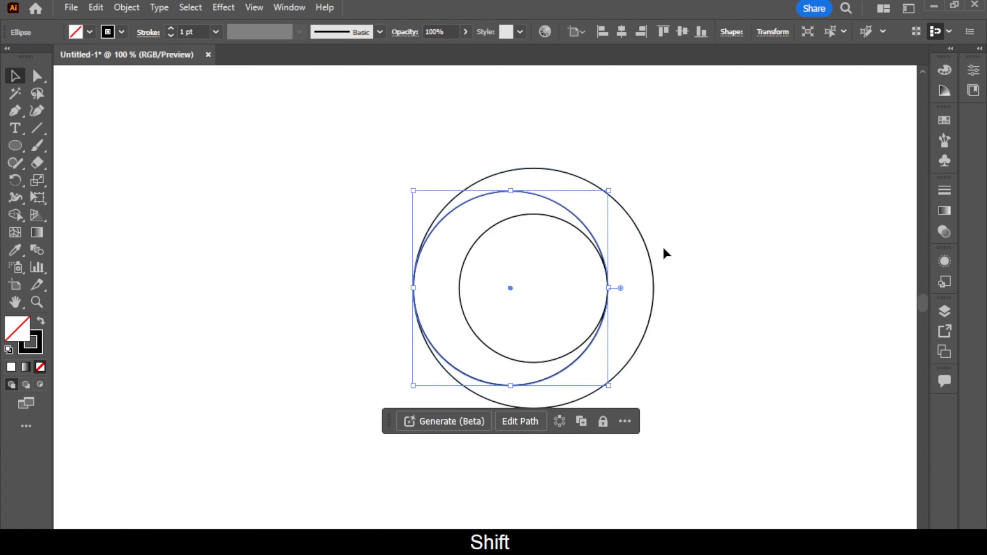
pyautogui.click(690, 284)
# Shrink another copy of the outer circle downward until its top edge meets the top of the inner circle.
pyautogui.click(654, 288)
pyautogui.moveTo(534, 170); pyautogui.dragTo(532, 214)
pyautogui.click(728, 238)
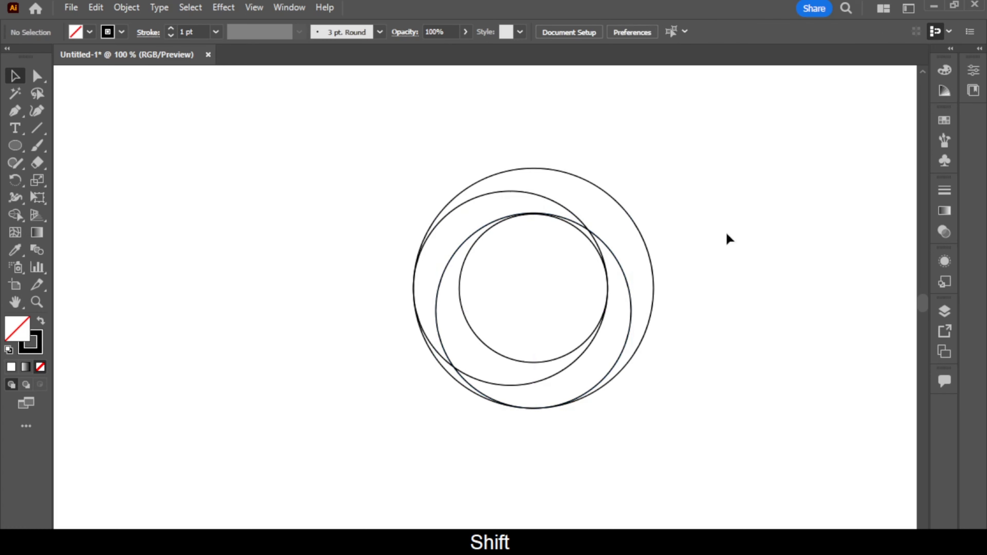
# Draw a rectangle from inside the inner circle out past the right edge of the outer circle.
pyautogui.moveTo(14, 145); pyautogui.dragTo(76, 150)
pyautogui.moveTo(715, 233); pyautogui.dragTo(541, 329)
pyautogui.press('v')
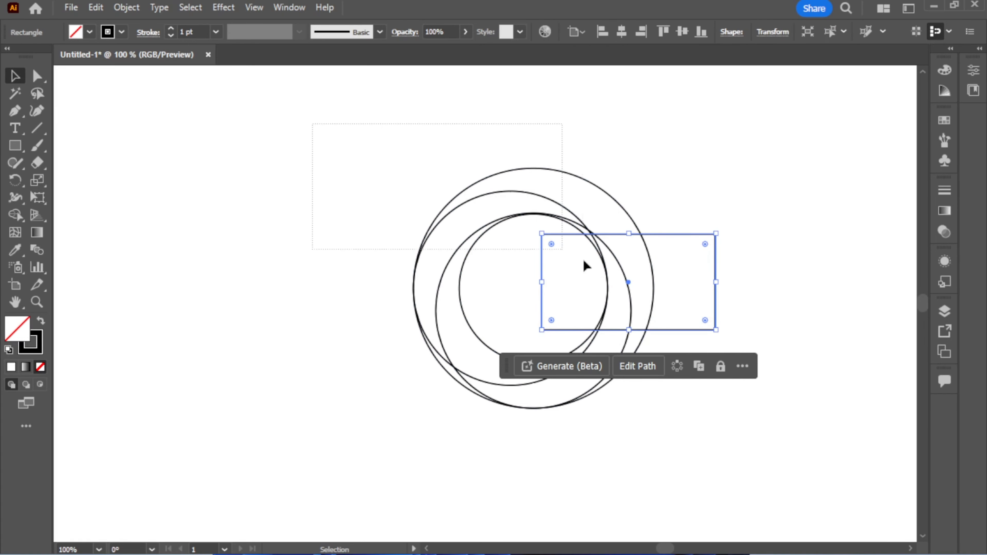
# Align the rectangle and all circles to their vertical centre.
pyautogui.moveTo(586, 266); pyautogui.dragTo(739, 430)
pyautogui.click(572, 31)
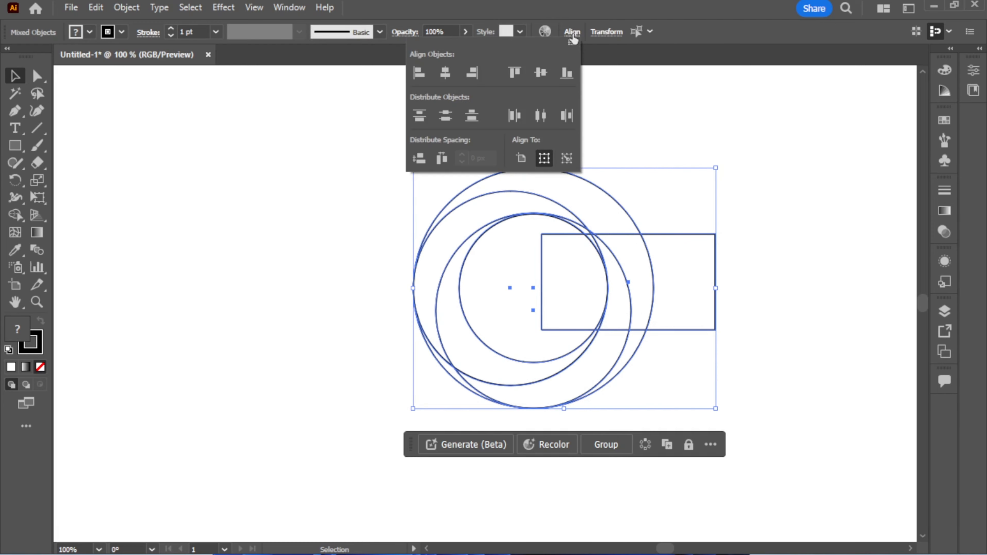
pyautogui.click(541, 72)
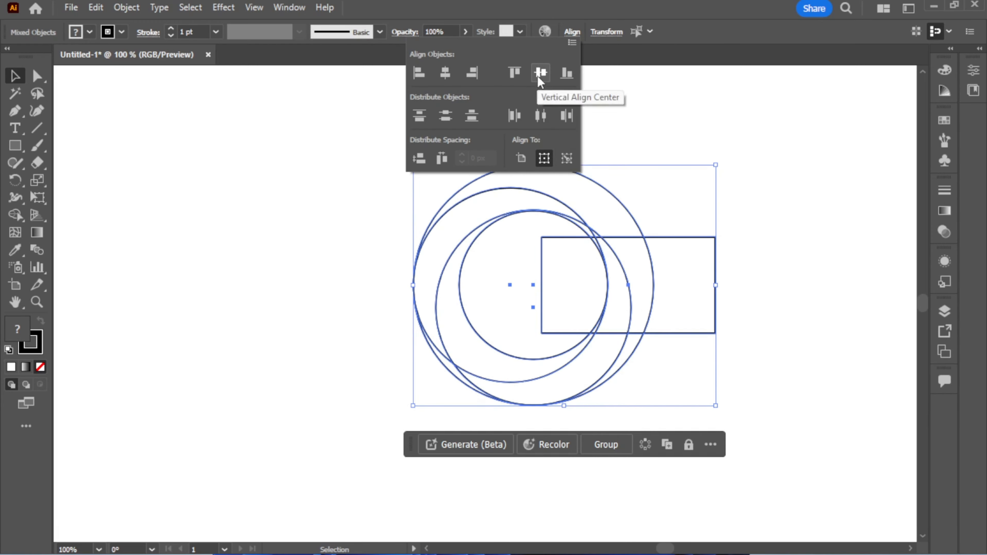
pyautogui.click(752, 237)
pyautogui.click(777, 260)
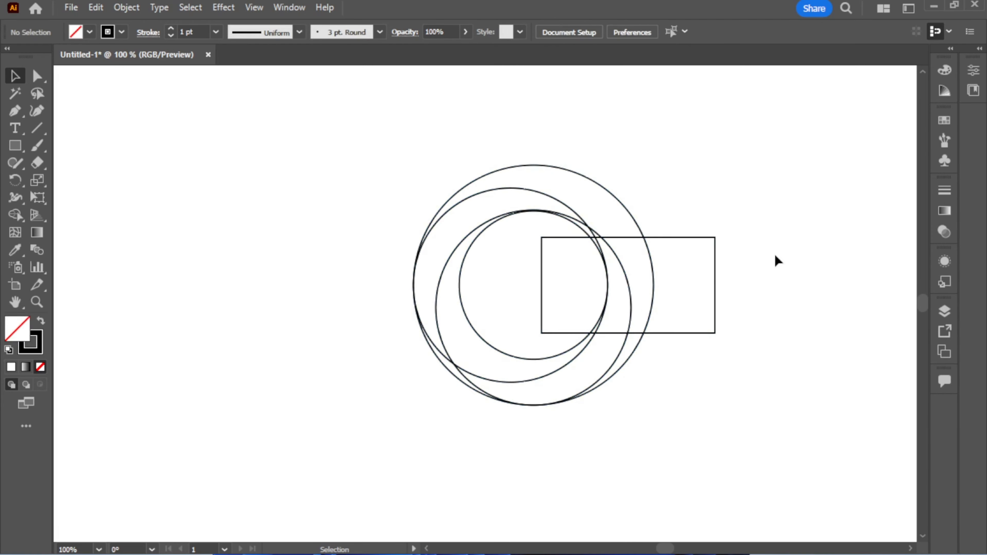
# Split the overlapping circles and rectangle into separate pieces with Pathfinder Divide, then dock the Pathfinder panel.
pyautogui.click(289, 7)
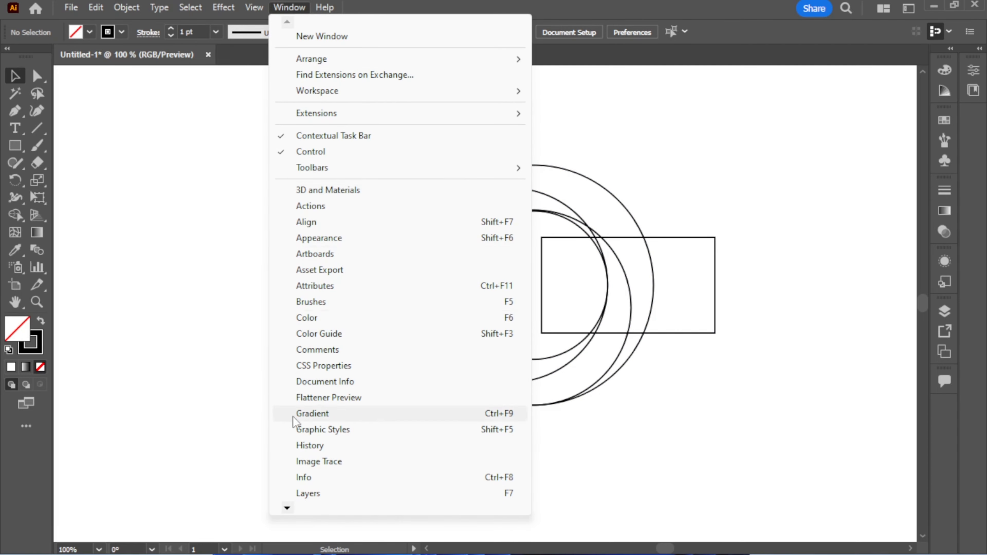
pyautogui.moveTo(287, 508)
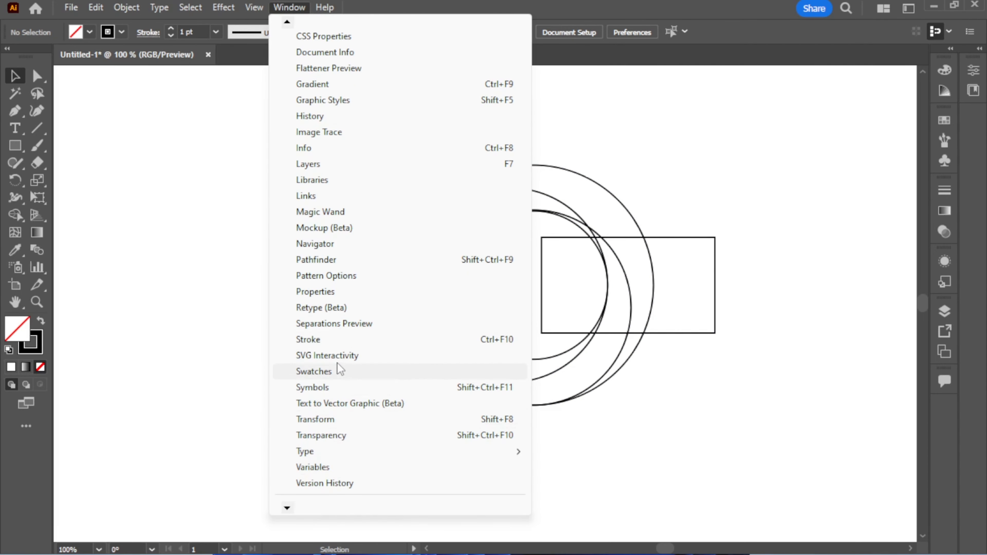
pyautogui.click(496, 262)
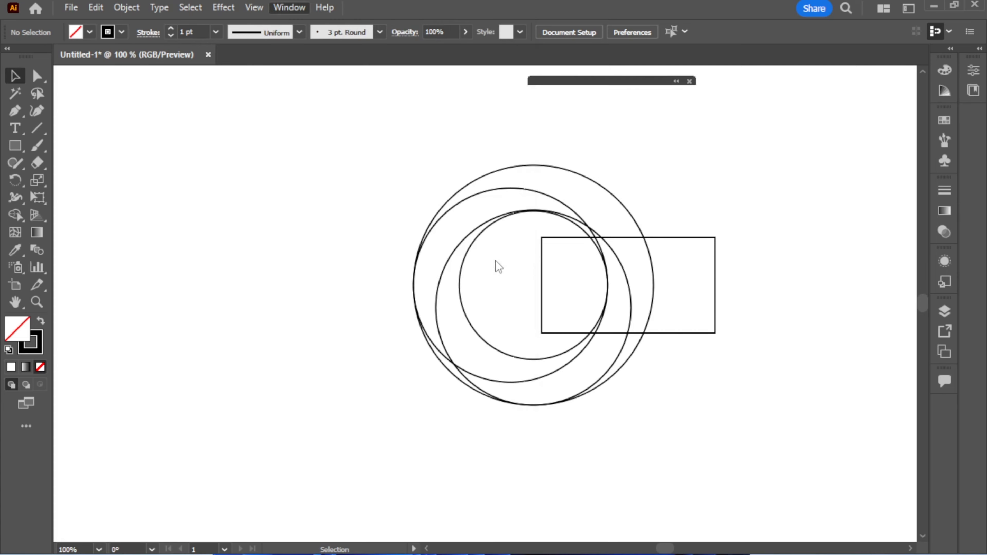
pyautogui.moveTo(594, 79); pyautogui.dragTo(836, 392)
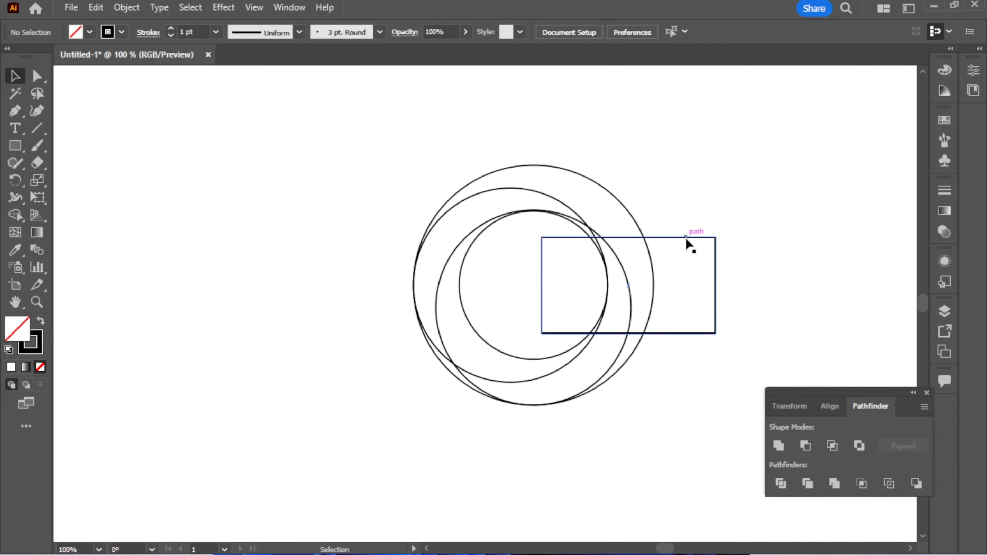
pyautogui.moveTo(390, 127); pyautogui.dragTo(663, 451)
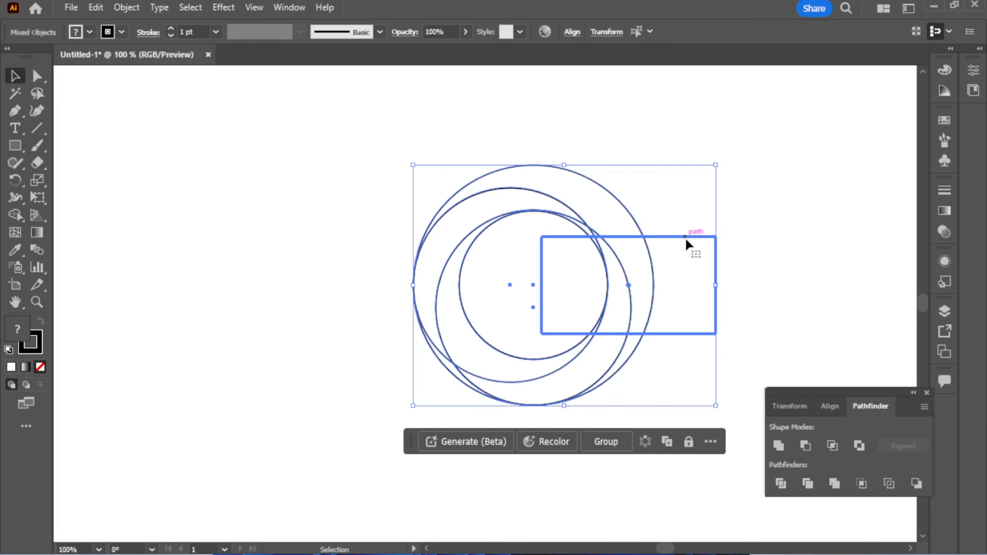
pyautogui.click(782, 483)
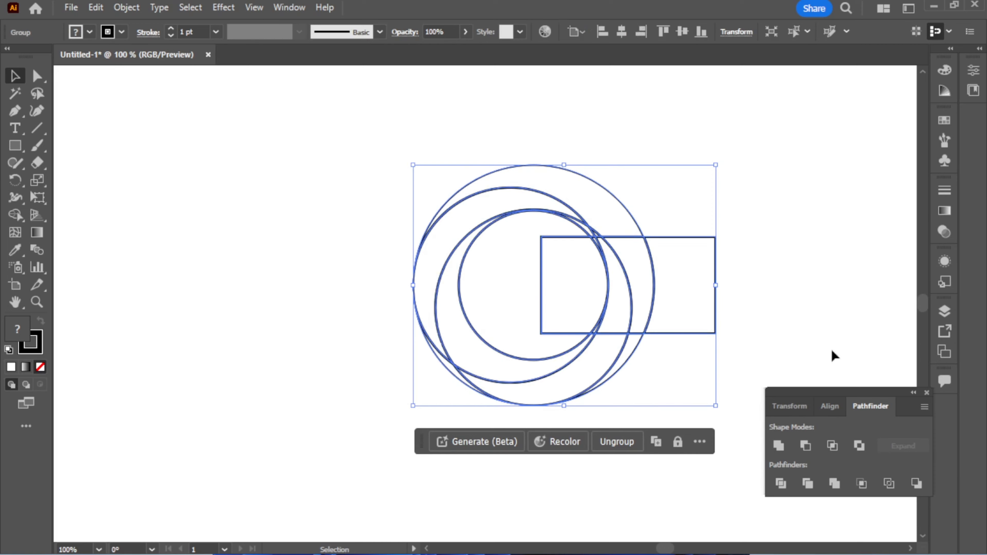
pyautogui.click(790, 288)
pyautogui.moveTo(909, 399); pyautogui.dragTo(946, 414)
# Ungroup the divided pieces of the circles and rectangle.
pyautogui.click(703, 238)
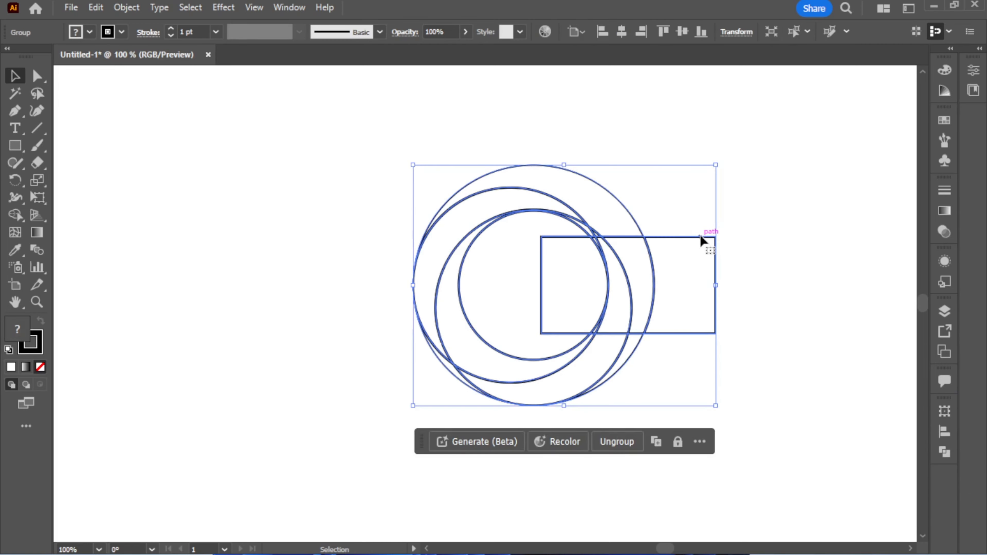
pyautogui.rightClick(515, 214)
pyautogui.click(559, 397)
pyautogui.click(681, 247)
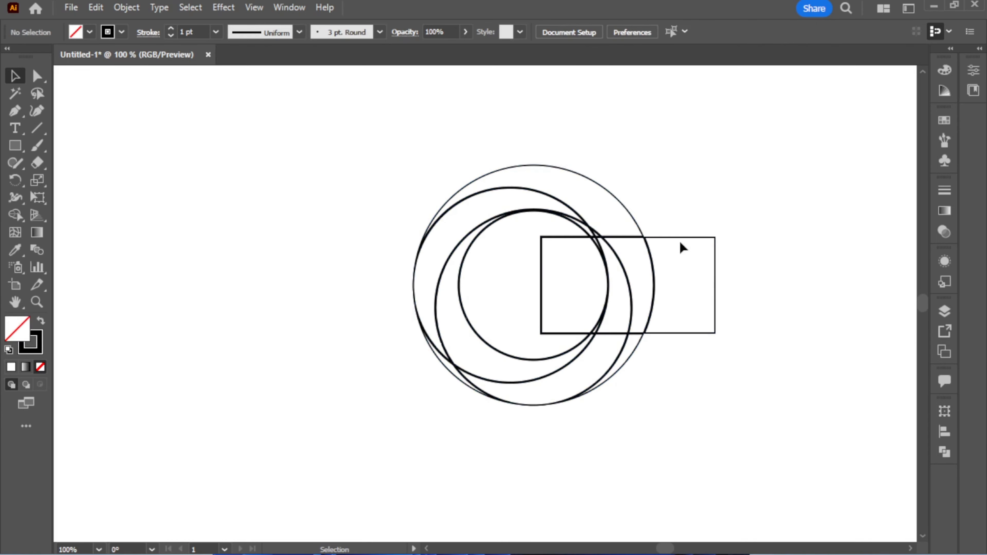
# Move the pieces inside the rectangle area out to the right and delete them, leaving an open C shape.
pyautogui.moveTo(681, 247); pyautogui.dragTo(737, 261)
pyautogui.moveTo(541, 260); pyautogui.dragTo(726, 303)
pyautogui.moveTo(653, 274); pyautogui.dragTo(726, 293)
pyautogui.moveTo(608, 283); pyautogui.dragTo(760, 303)
pyautogui.moveTo(605, 313); pyautogui.dragTo(724, 312)
pyautogui.moveTo(537, 284); pyautogui.dragTo(763, 300)
pyautogui.moveTo(679, 197); pyautogui.dragTo(817, 406)
pyautogui.press('Delete')
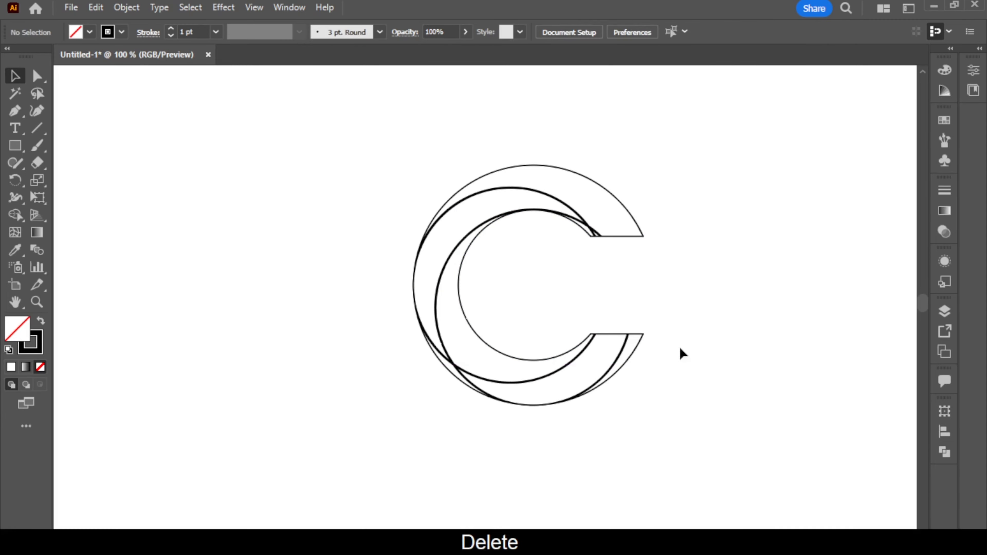
# Merge the C's small regions with the Shape Builder into an upper crescent, a middle band and a lower crescent.
pyautogui.scroll(1, 591, 288)
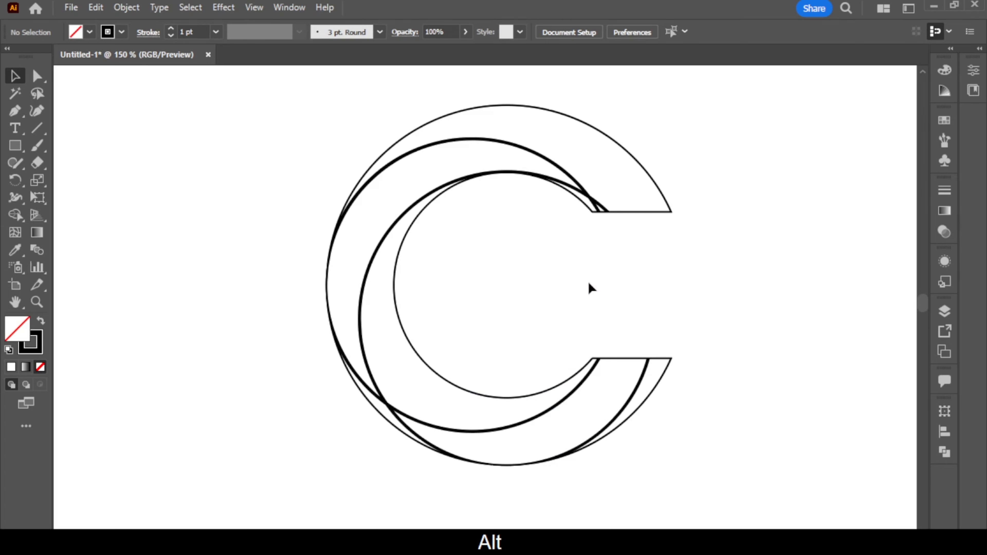
pyautogui.hotkey('ctrl', 'a')
pyautogui.hotkey('shift', 'm')
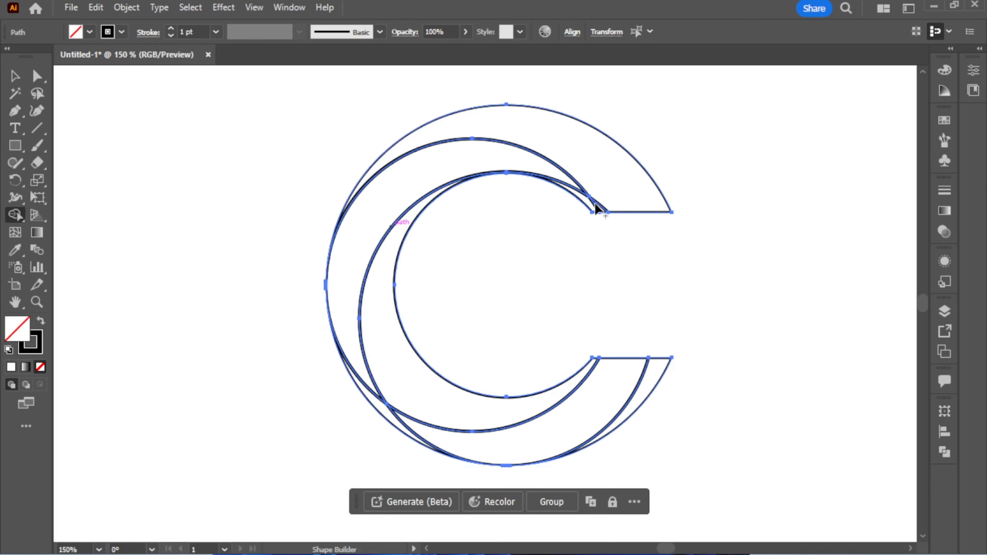
pyautogui.moveTo(600, 206); pyautogui.dragTo(579, 147)
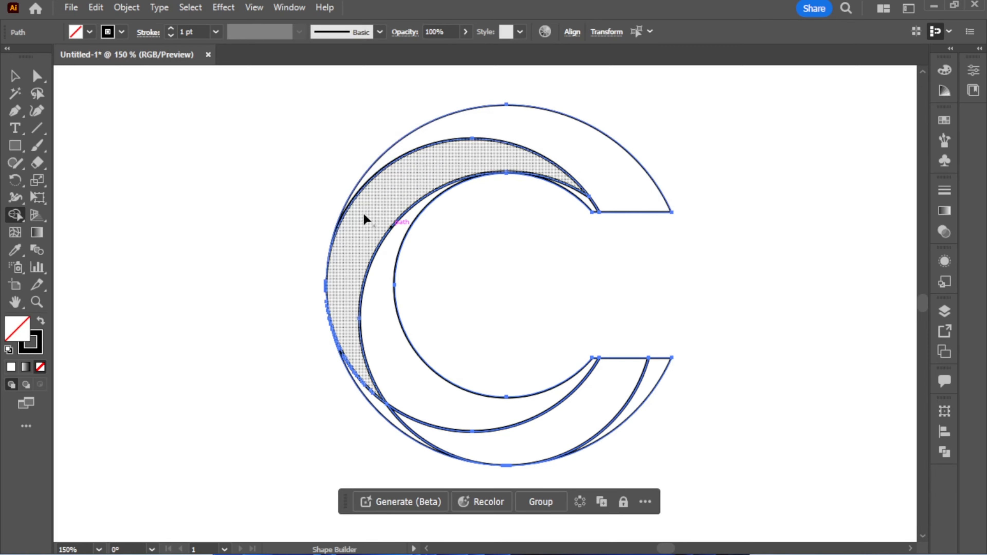
pyautogui.moveTo(352, 266); pyautogui.dragTo(382, 381)
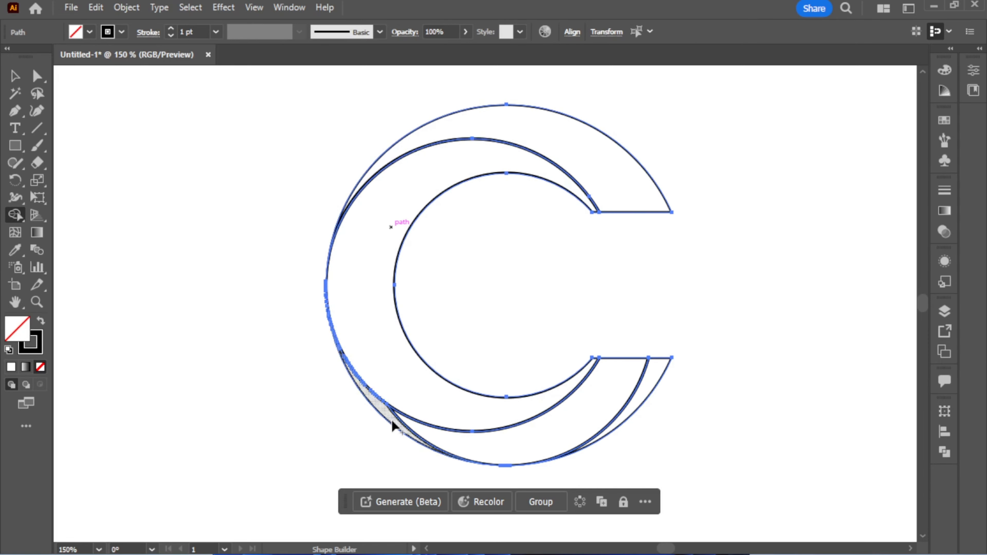
pyautogui.moveTo(392, 421)
pyautogui.mouseDown()
pyautogui.moveTo(435, 432)
pyautogui.moveTo(613, 379)
pyautogui.mouseUp()
pyautogui.moveTo(552, 443)
pyautogui.mouseDown()
pyautogui.moveTo(639, 393)
pyautogui.moveTo(591, 346)
pyautogui.mouseUp()
pyautogui.click(15, 77)
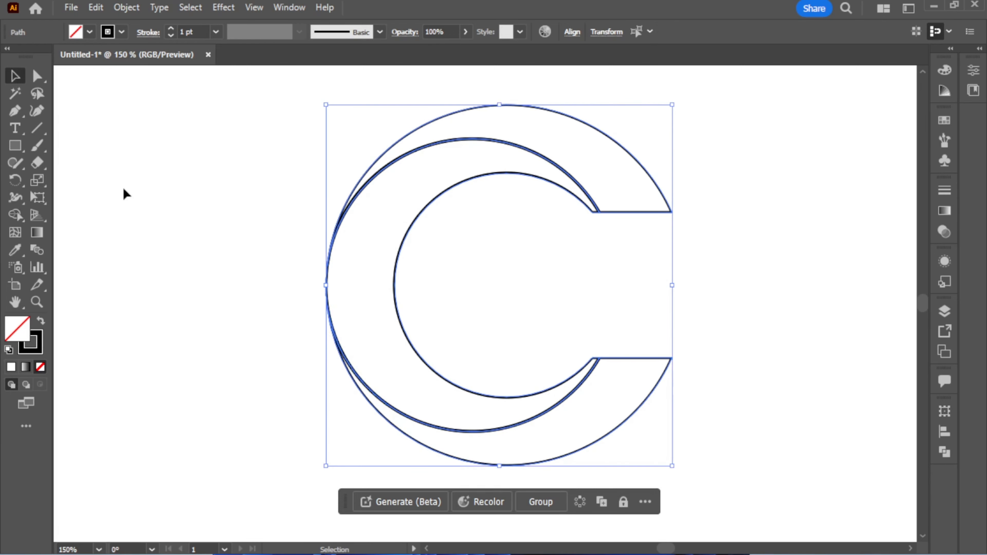
# Apply a linear gradient to the upper crescent, change its white stop to cyan, and reverse the gradient to run from black to cyan.
pyautogui.click(124, 194)
pyautogui.click(648, 171)
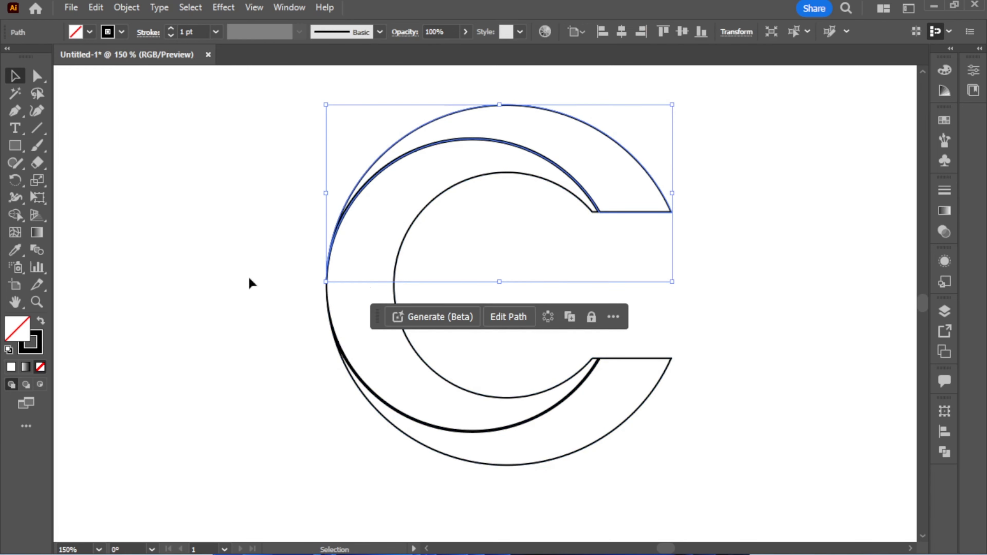
pyautogui.click(36, 233)
pyautogui.click(765, 297)
pyautogui.click(763, 304)
pyautogui.doubleClick(763, 304)
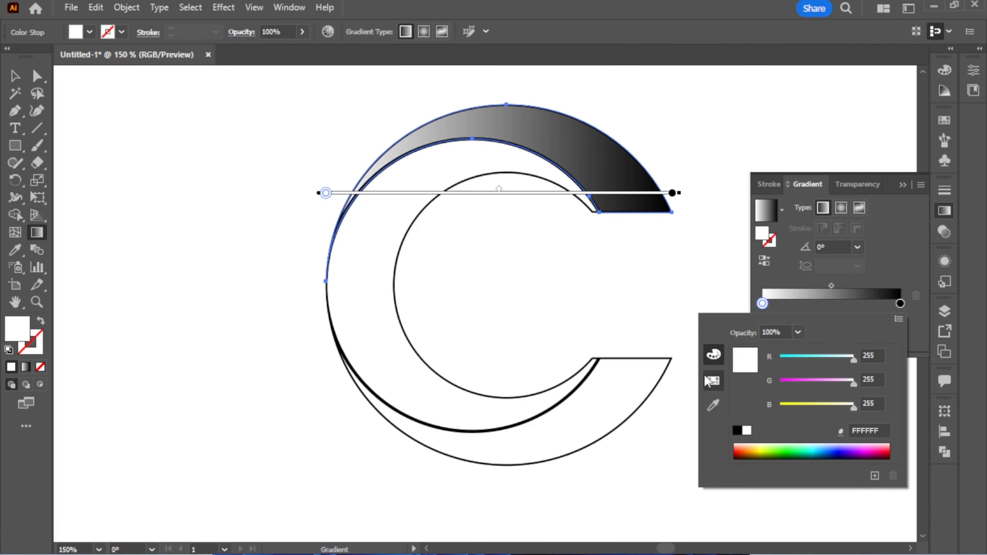
pyautogui.click(714, 381)
pyautogui.click(785, 350)
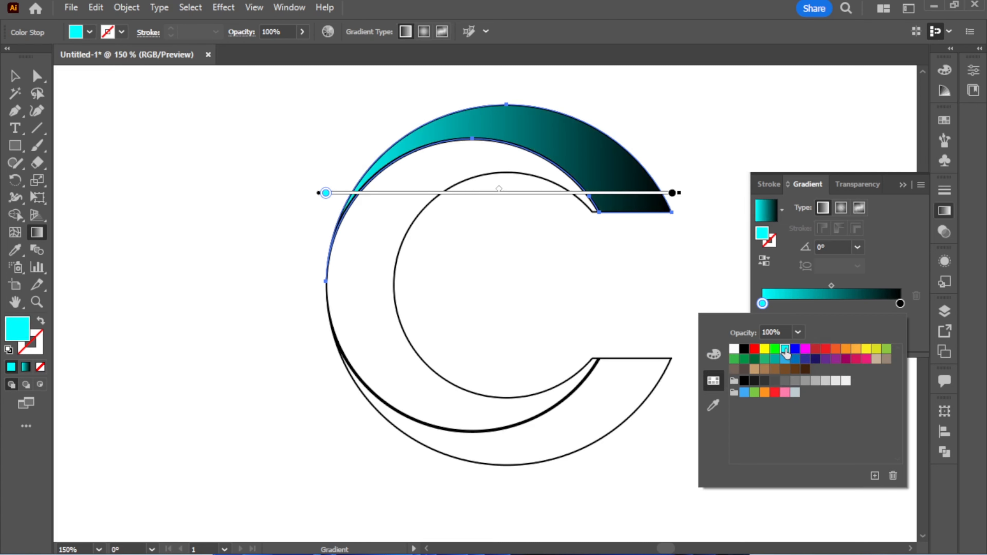
pyautogui.click(765, 261)
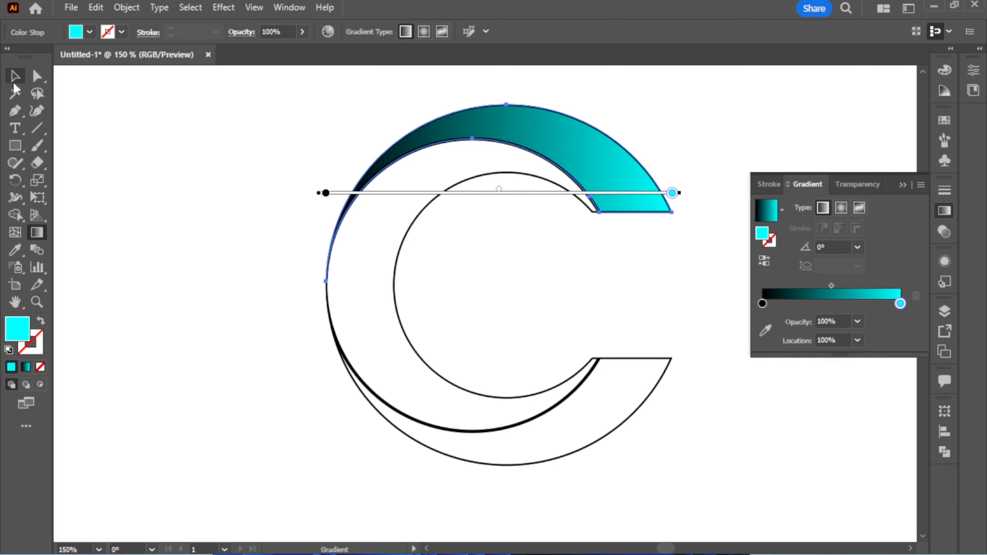
# Copy the upper crescent's gradient onto the middle band and reverse it to run from cyan to black.
pyautogui.press('v')
pyautogui.click(398, 253)
pyautogui.press('i')
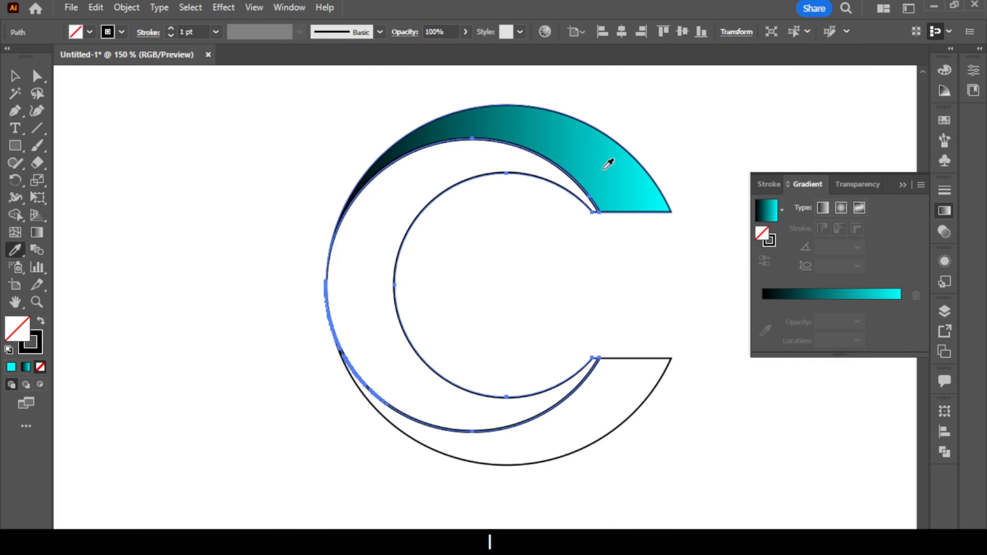
pyautogui.click(609, 161)
pyautogui.click(765, 260)
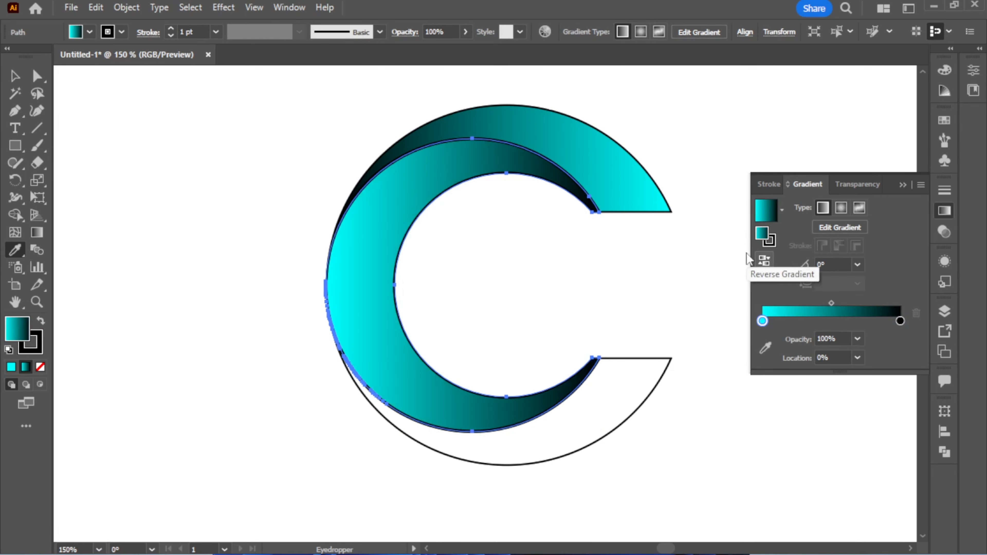
# Copy the upper crescent's black-to-cyan gradient onto the lower crescent with the Eyedropper.
pyautogui.press('v')
pyautogui.click(635, 358)
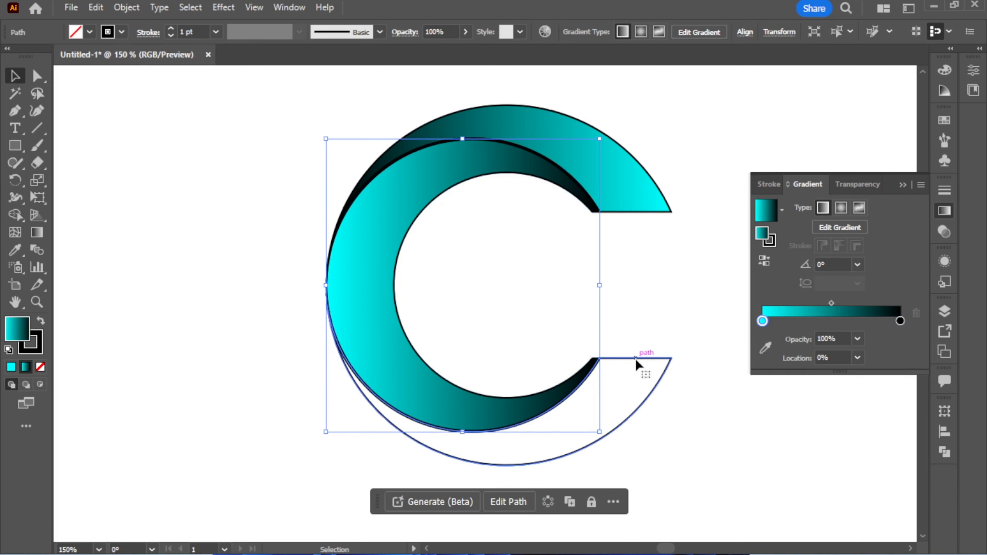
pyautogui.press('i')
pyautogui.click(609, 193)
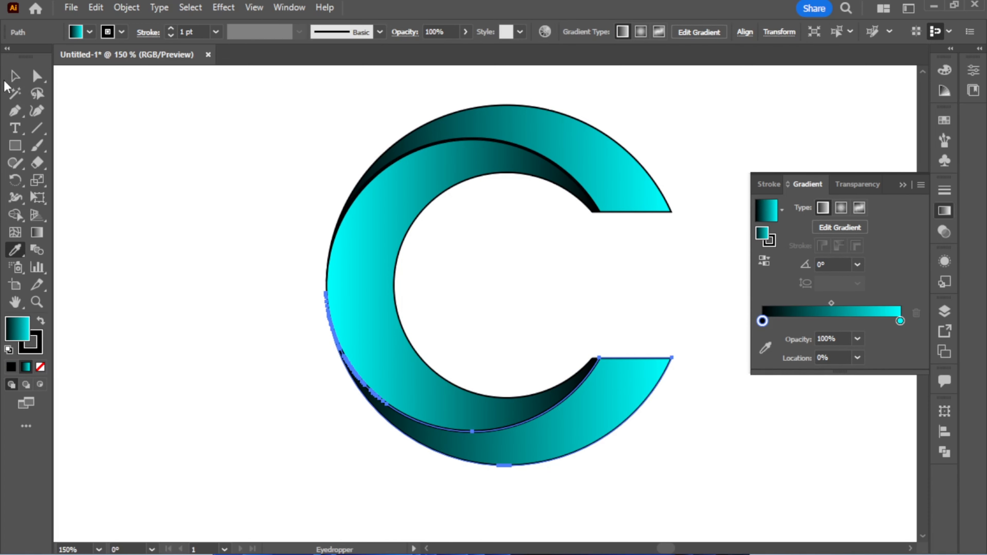
# Select all three bands of the C and remove their black stroke.
pyautogui.press('v')
pyautogui.click(294, 132)
pyautogui.moveTo(294, 132); pyautogui.dragTo(602, 480)
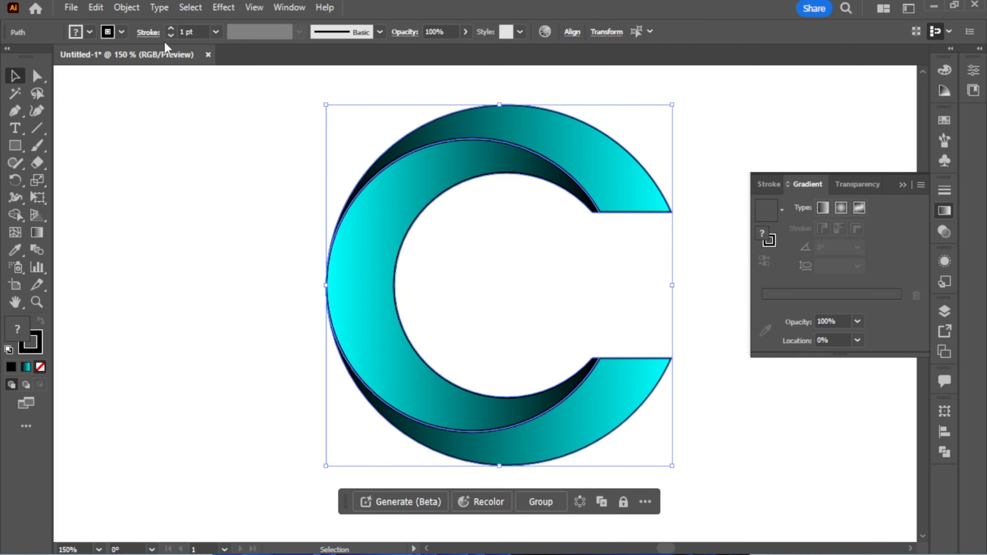
pyautogui.click(122, 31)
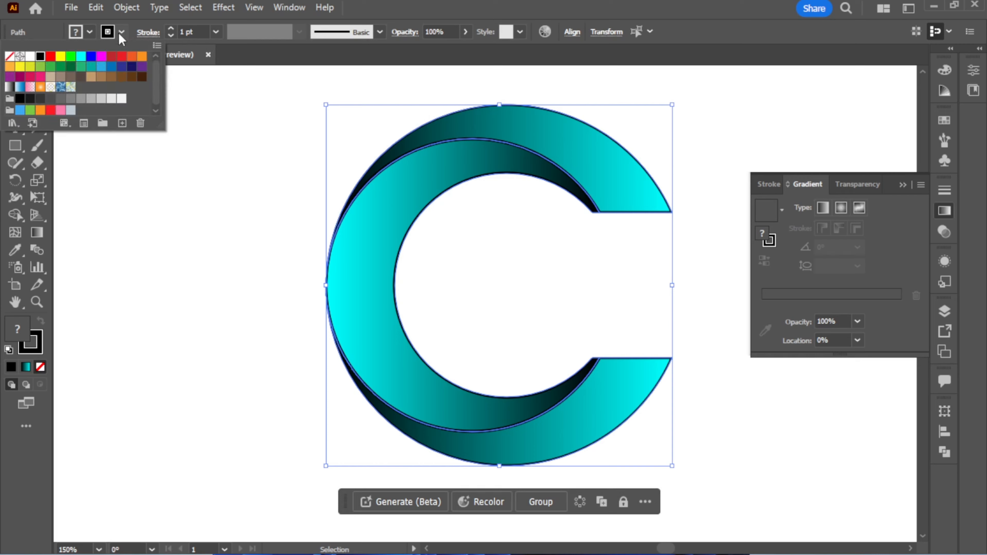
pyautogui.click(8, 56)
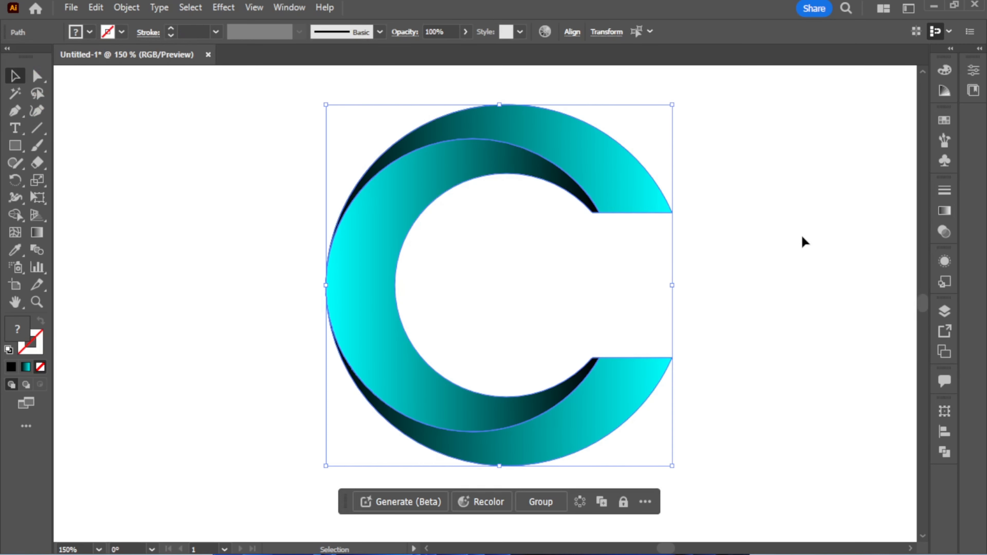
# Scale up the C on the artboard and group its three bands.
pyautogui.scroll(-2, 802, 237)
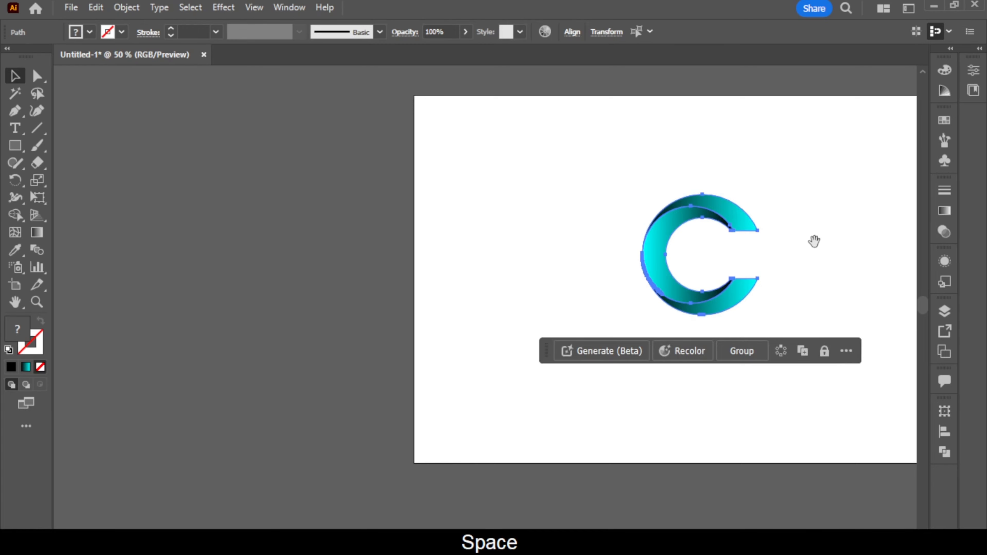
pyautogui.moveTo(811, 243); pyautogui.dragTo(605, 251)
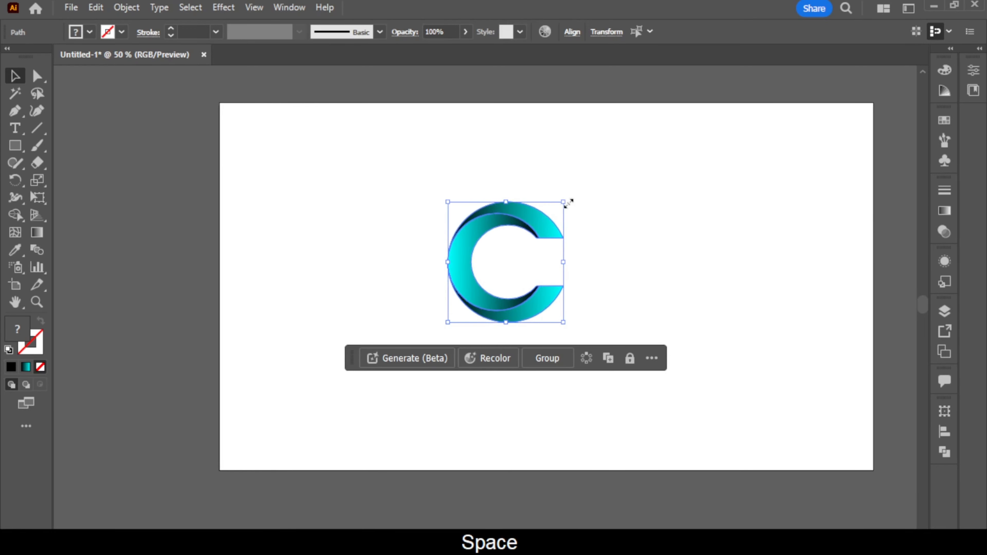
pyautogui.moveTo(568, 203); pyautogui.dragTo(701, 161)
pyautogui.hotkey('ctrl', 'z')
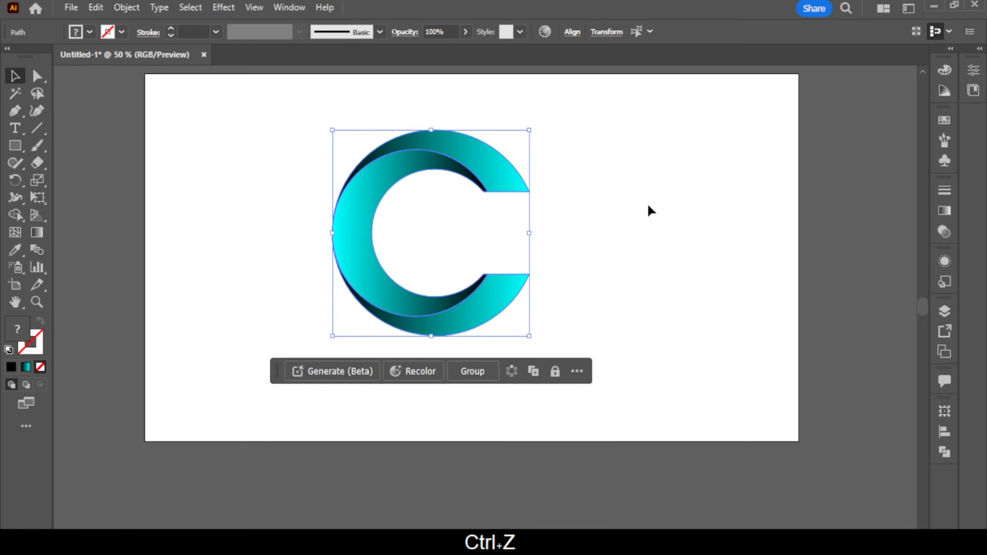
pyautogui.rightClick(451, 224)
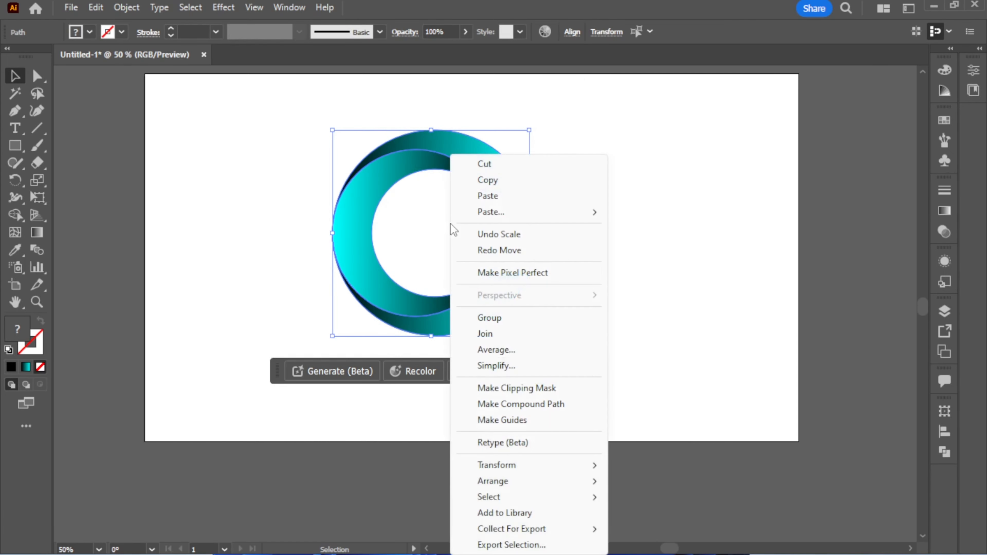
pyautogui.click(512, 318)
pyautogui.click(318, 194)
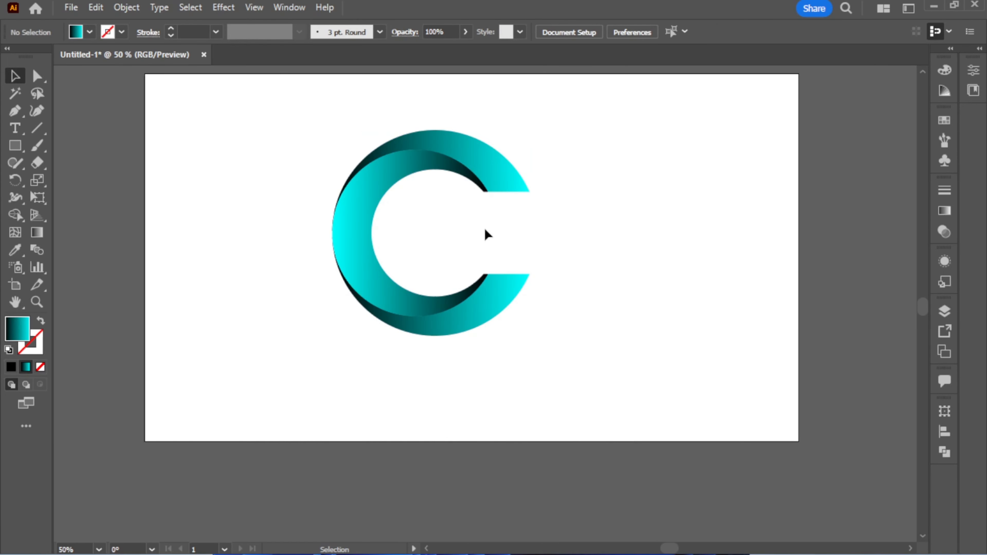
# Draw a circle beside the C with the Ellipse tool and fill it with the white-to-black gradient preset.
pyautogui.moveTo(15, 154); pyautogui.dragTo(75, 180)
pyautogui.moveTo(214, 225); pyautogui.dragTo(308, 318)
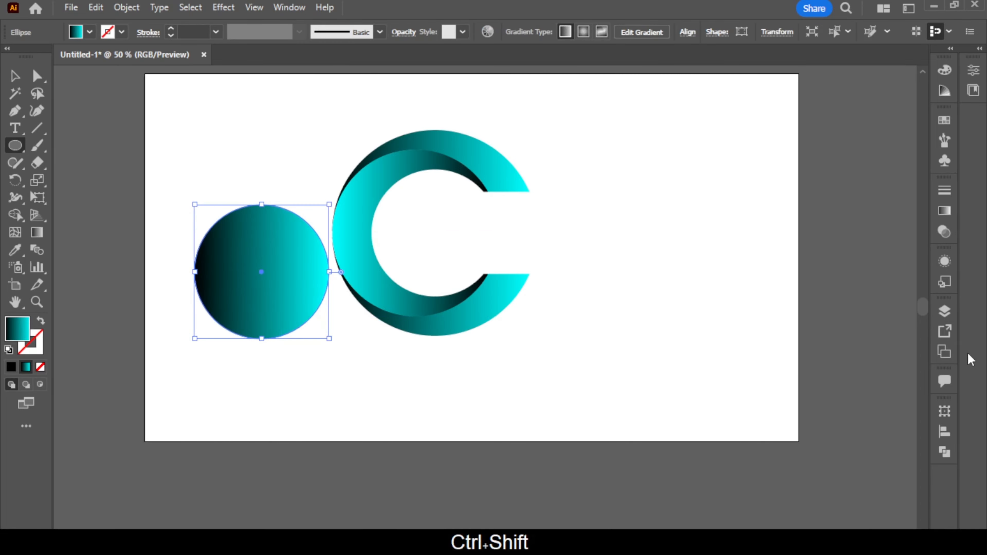
pyautogui.click(944, 211)
pyautogui.click(783, 210)
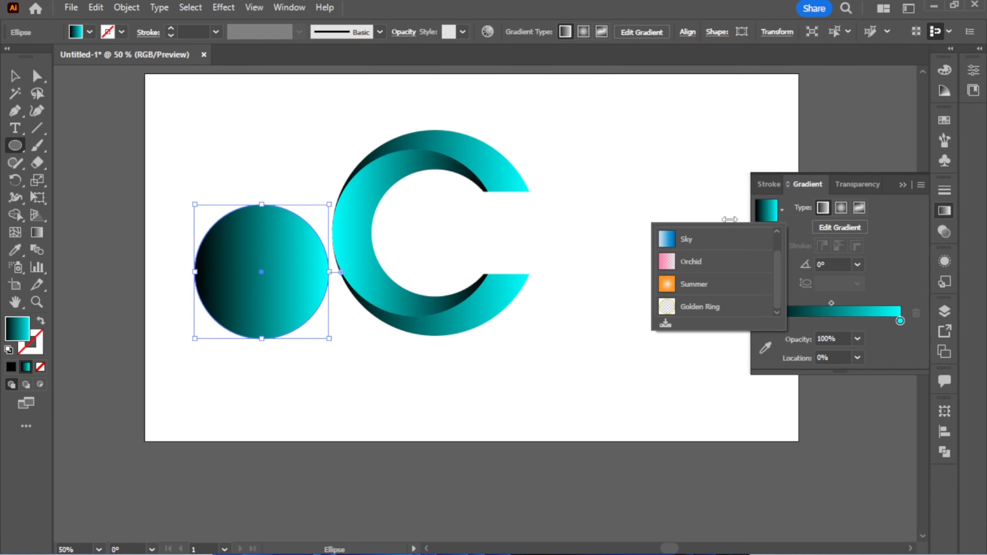
pyautogui.click(714, 240)
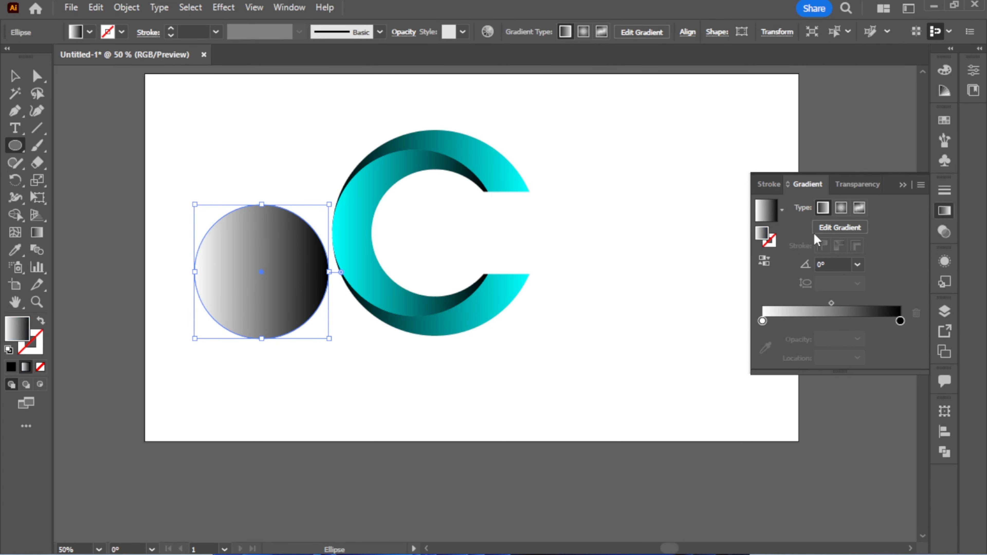
# Make the circle's gradient radial, reverse it to run from black to white, and set the white stop's opacity to 0%.
pyautogui.click(841, 209)
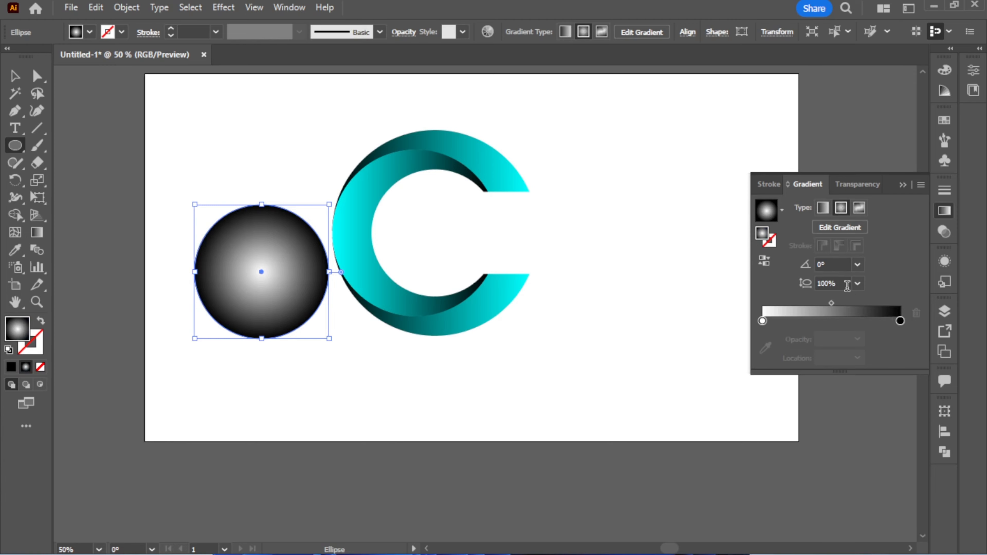
pyautogui.click(764, 260)
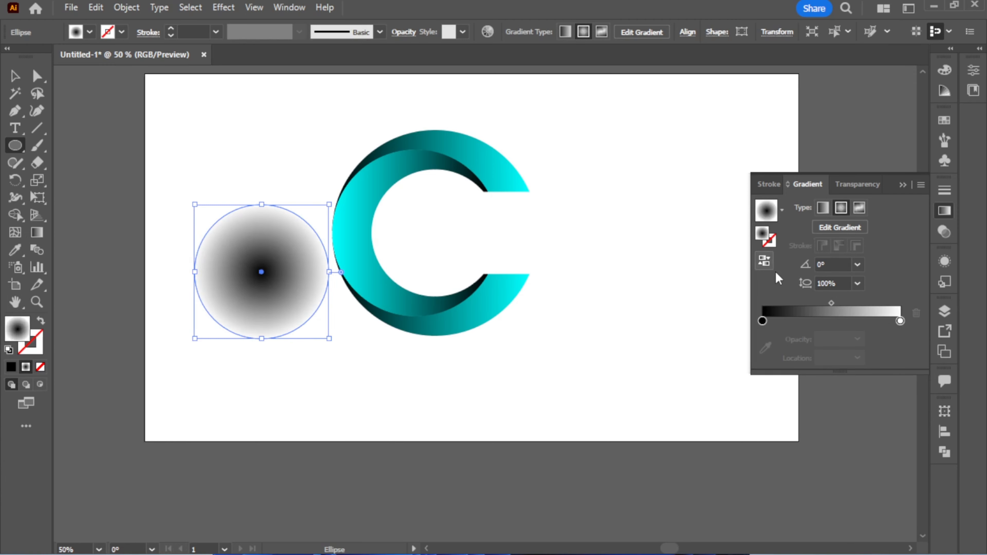
pyautogui.doubleClick(901, 321)
pyautogui.click(798, 349)
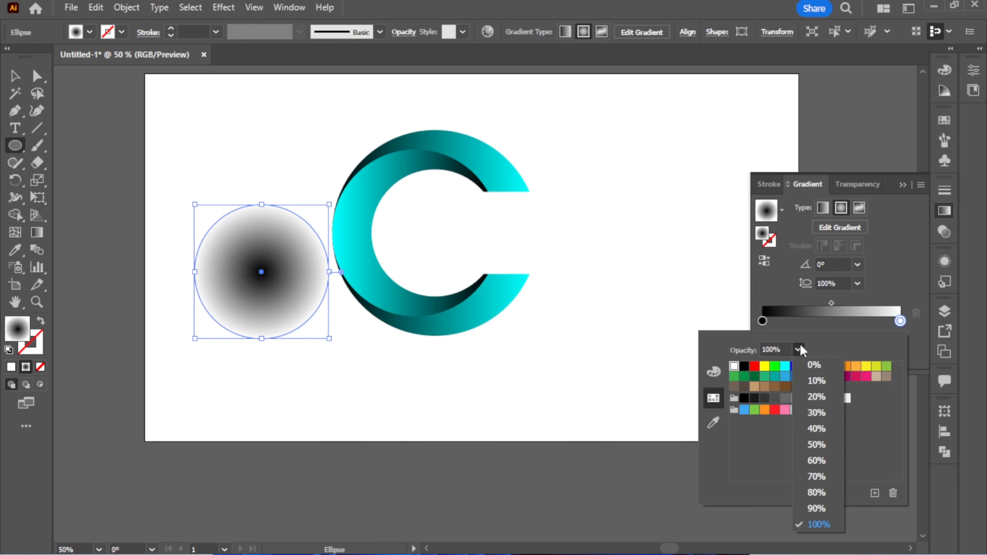
pyautogui.click(815, 363)
pyautogui.click(893, 252)
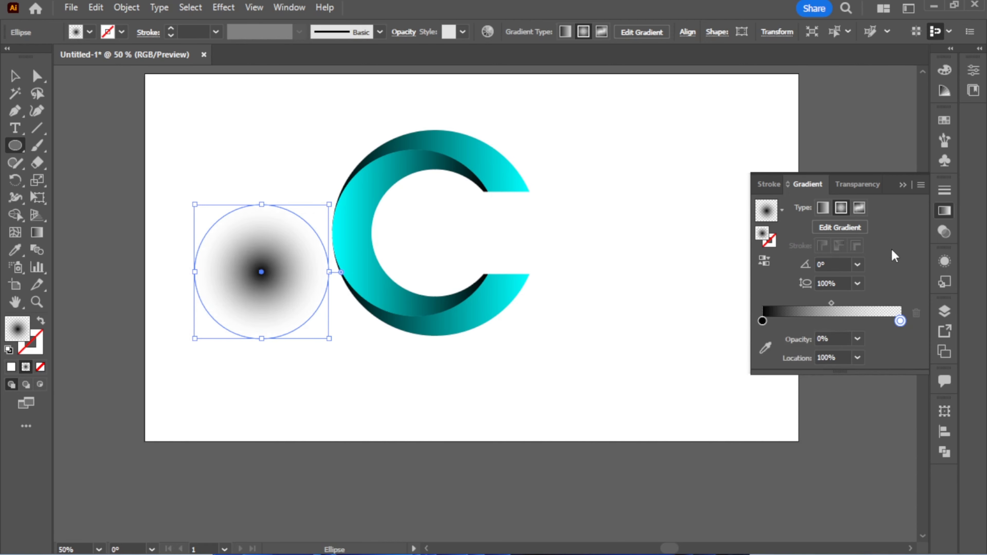
pyautogui.click(903, 185)
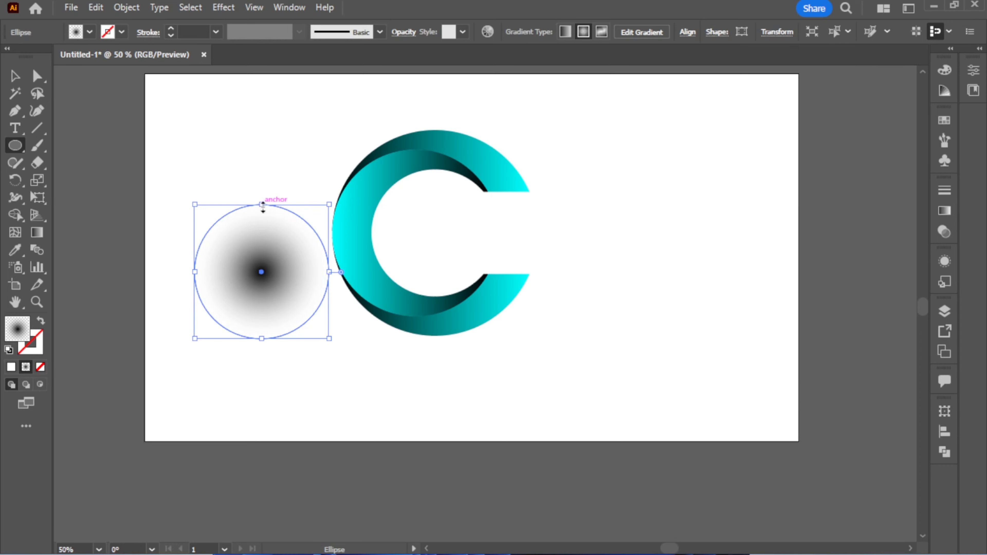
# Flatten the gradient circle into a thin ellipse and move it just beneath the C as a ground shadow.
pyautogui.moveTo(259, 204); pyautogui.dragTo(263, 317)
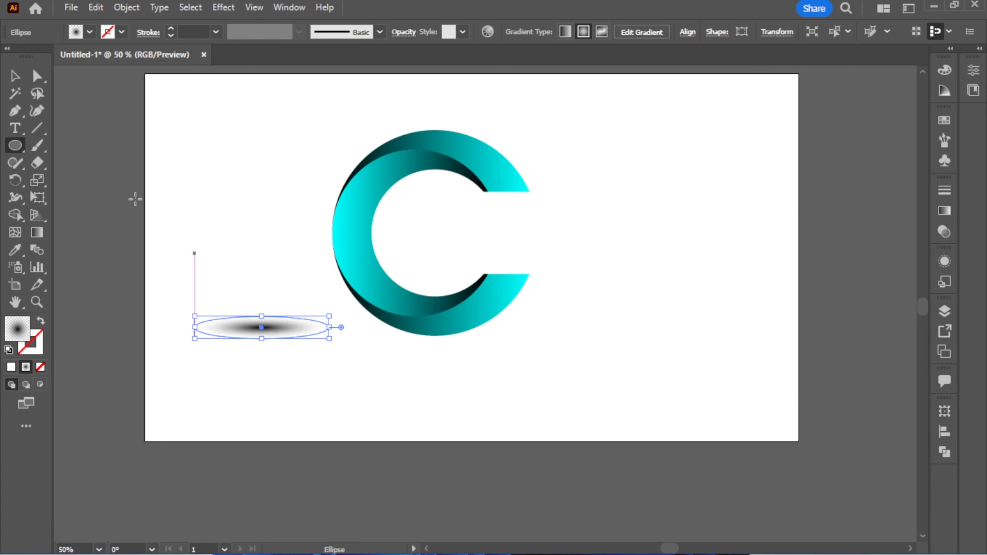
pyautogui.press('v')
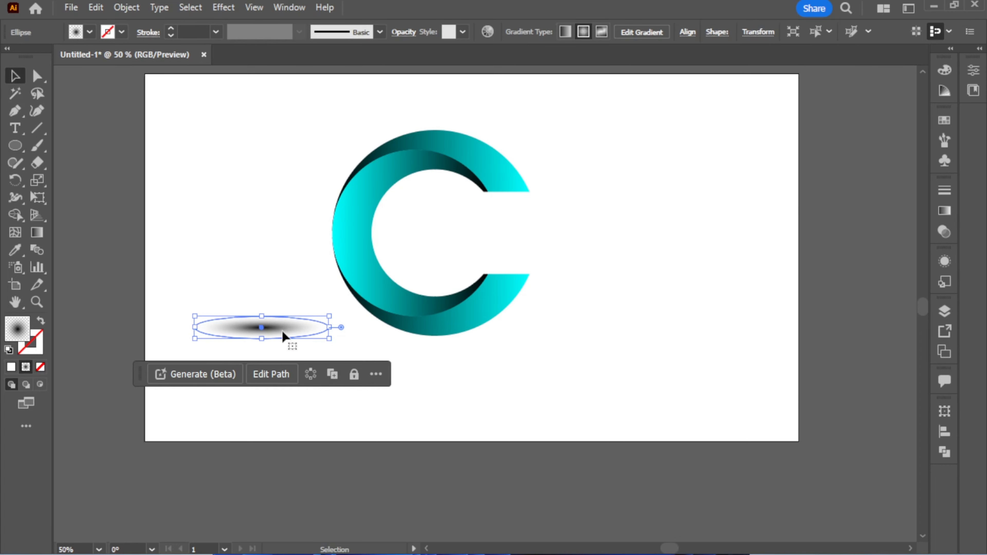
pyautogui.moveTo(285, 335); pyautogui.dragTo(442, 365)
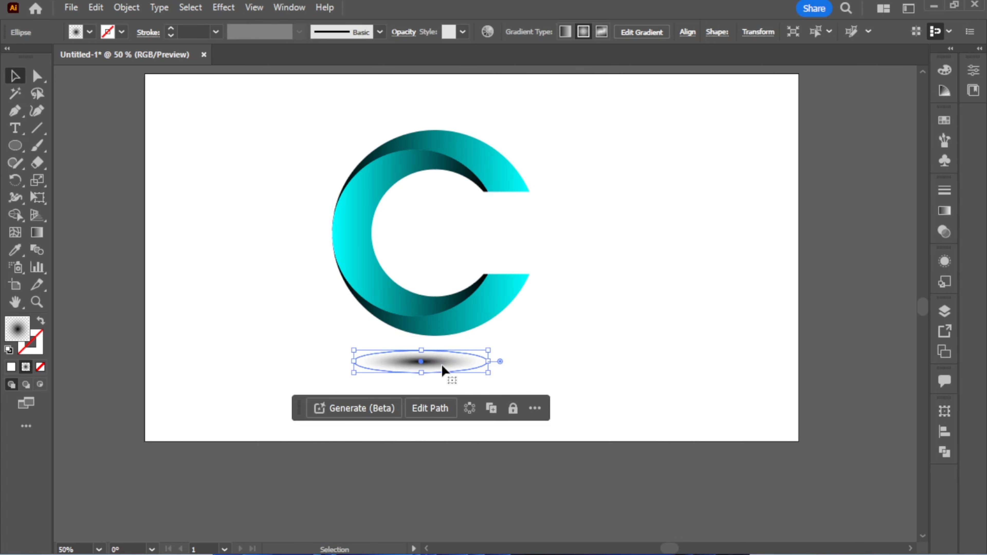
# Align the C and the shadow ellipse on their horizontal centers.
pyautogui.keyDown('shift'); pyautogui.click(370, 192); pyautogui.keyUp('shift')
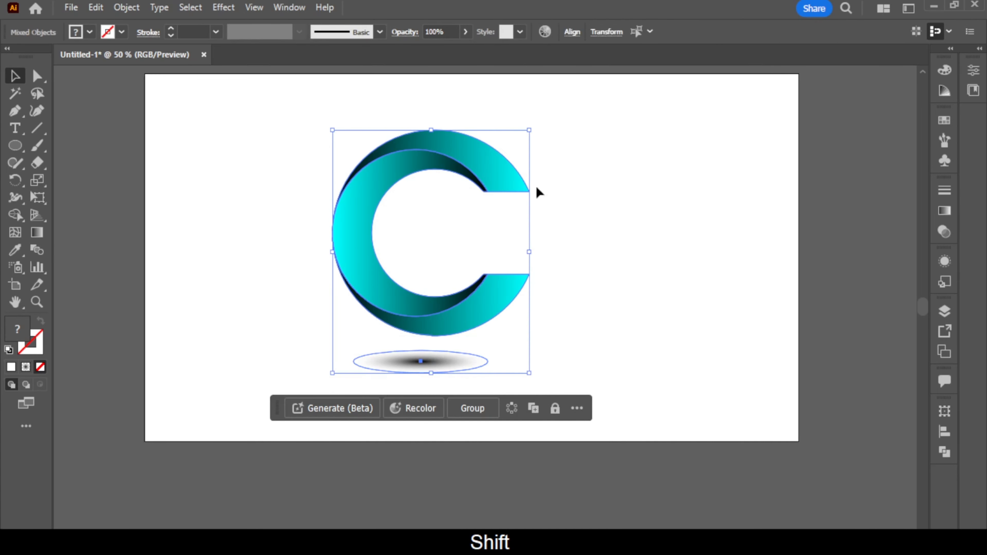
pyautogui.click(572, 32)
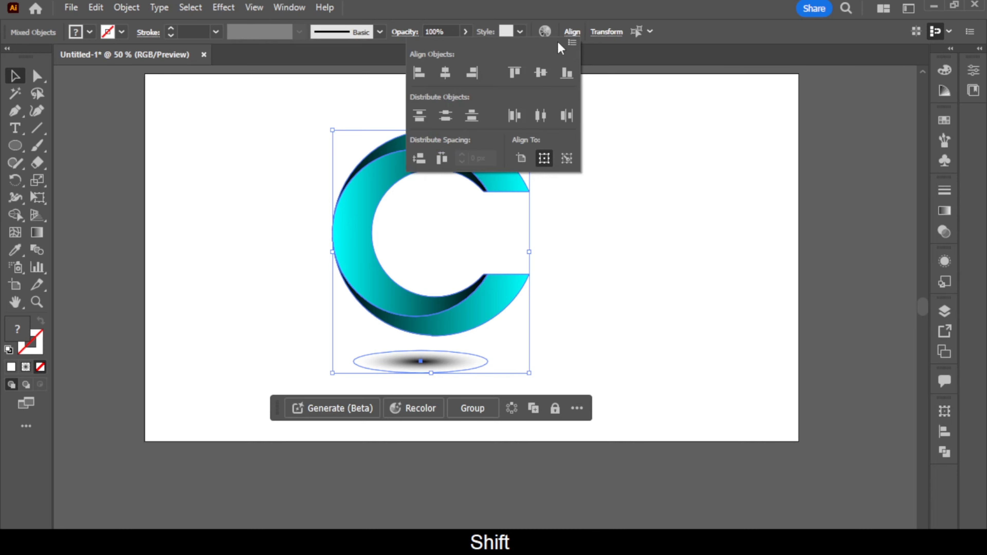
pyautogui.click(445, 72)
pyautogui.click(629, 218)
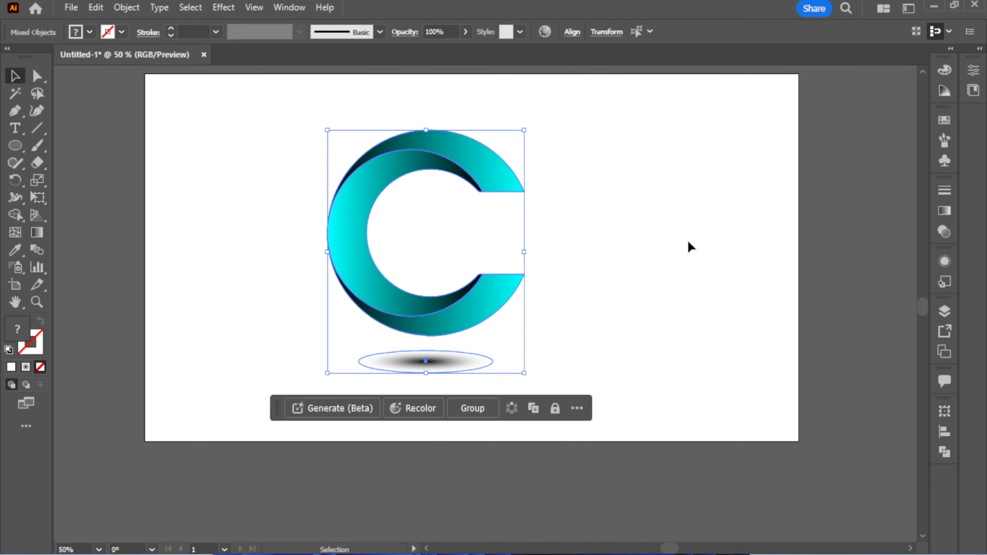
pyautogui.click(690, 247)
# Start a Drop Shadow effect on the C group and set its opacity to 80%.
pyautogui.click(466, 163)
pyautogui.click(216, 8)
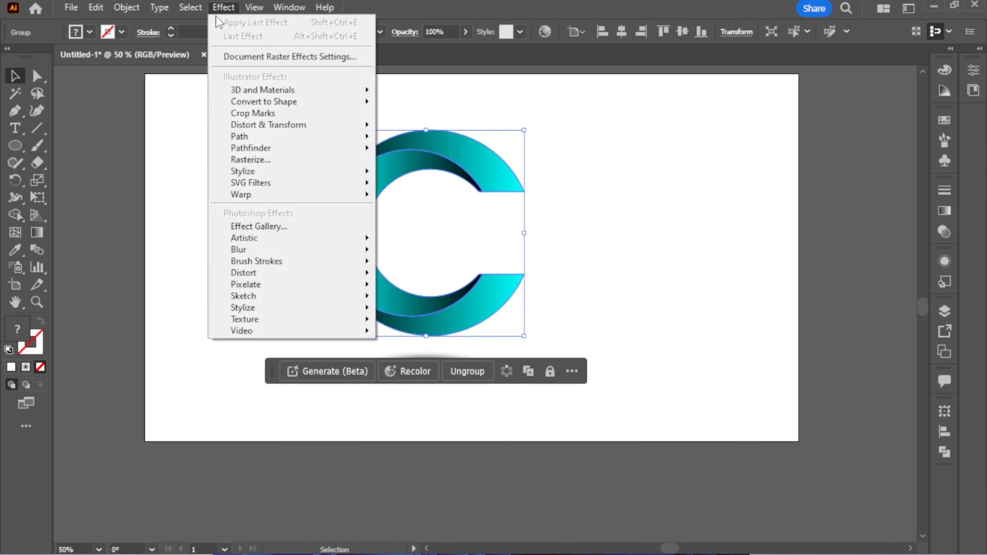
pyautogui.moveTo(330, 171)
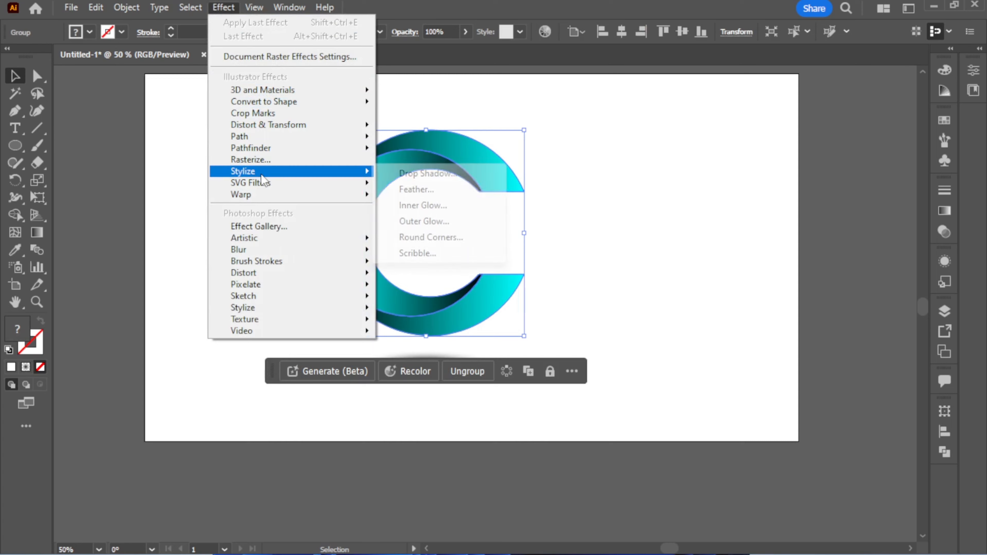
pyautogui.click(430, 174)
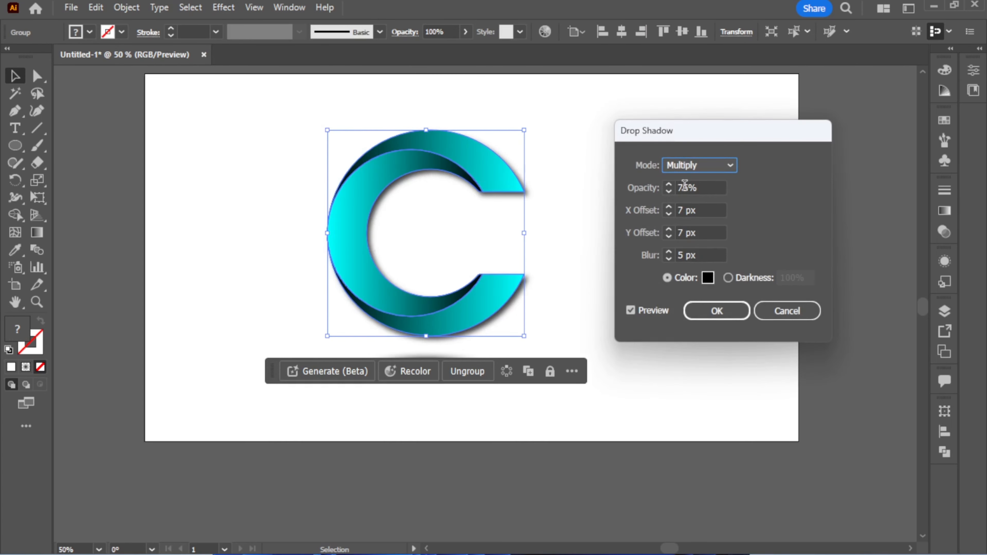
pyautogui.click(687, 189)
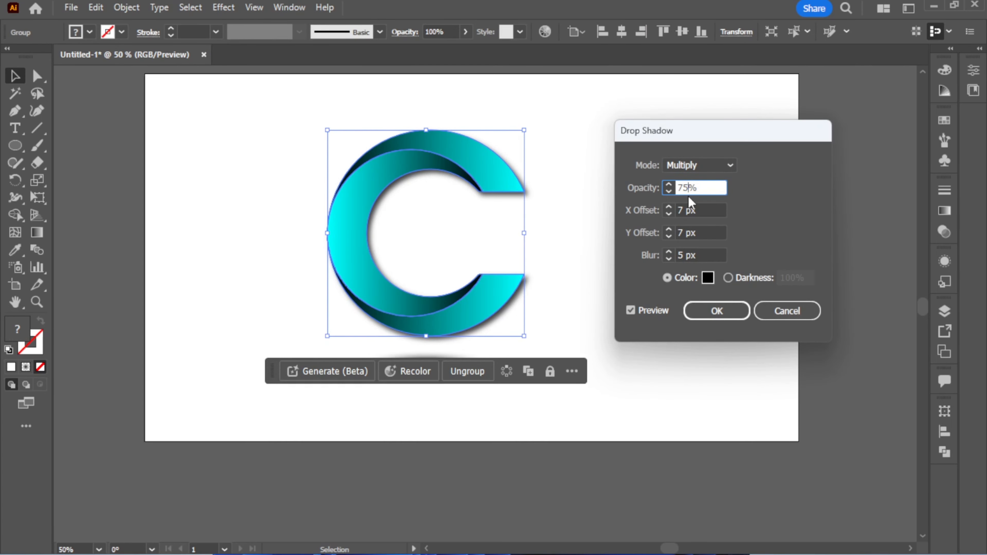
pyautogui.press('BackSpace')
pyautogui.press('BackSpace')
pyautogui.write('80')
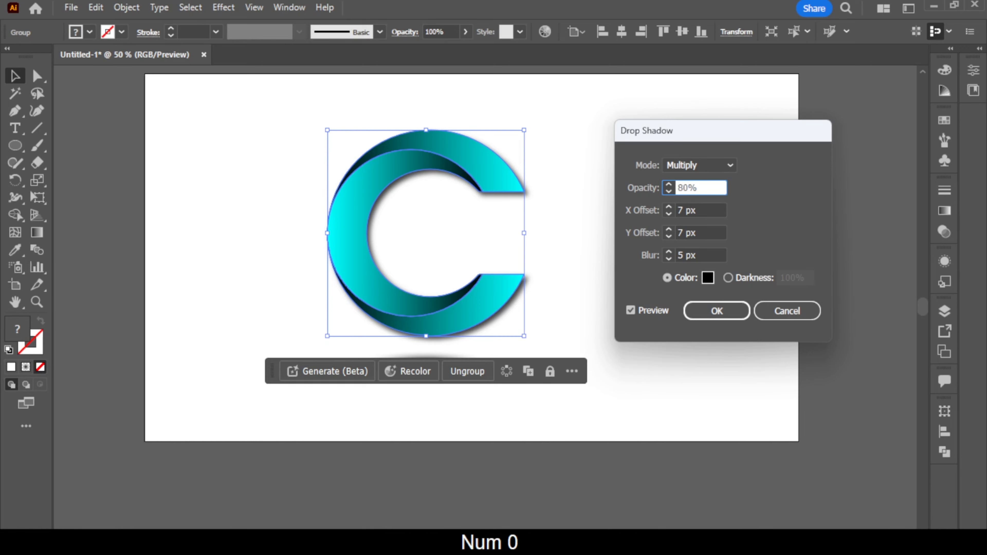
# Set the drop shadow's X offset to 10 px and Y offset to 13 px, and apply the effect.
pyautogui.click(685, 210)
pyautogui.press('BackSpace')
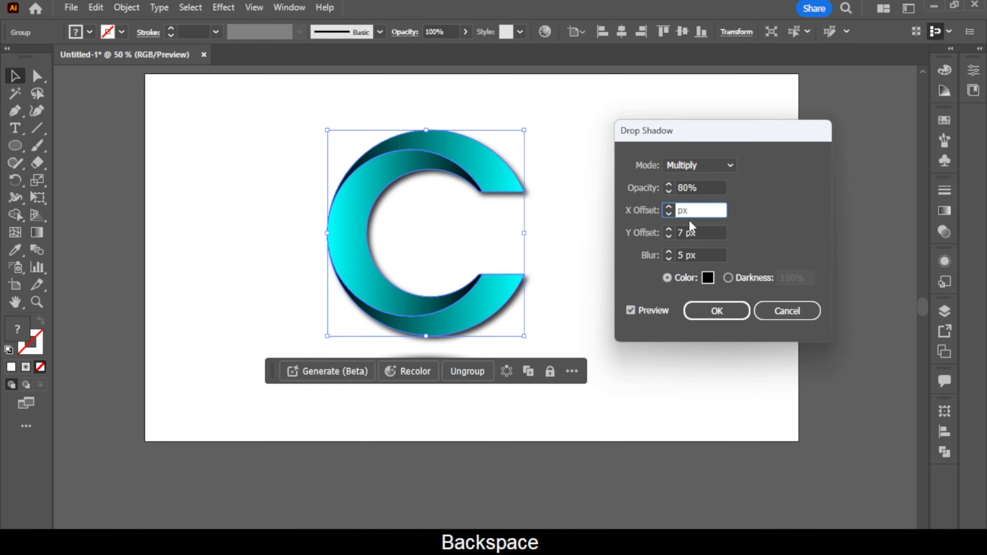
pyautogui.write('10')
pyautogui.press('Tab')
pyautogui.press('BackSpace')
pyautogui.press('BackSpace')
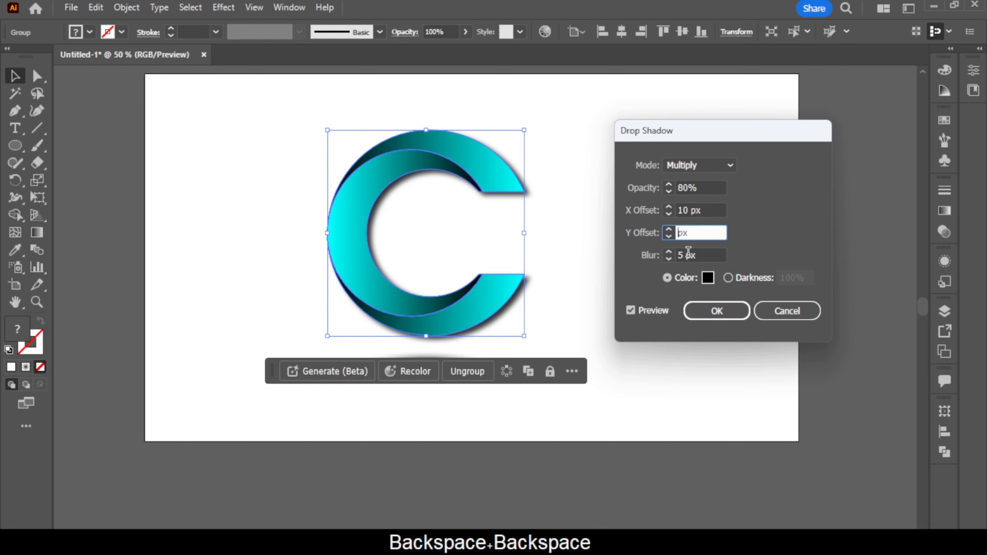
pyautogui.write('13')
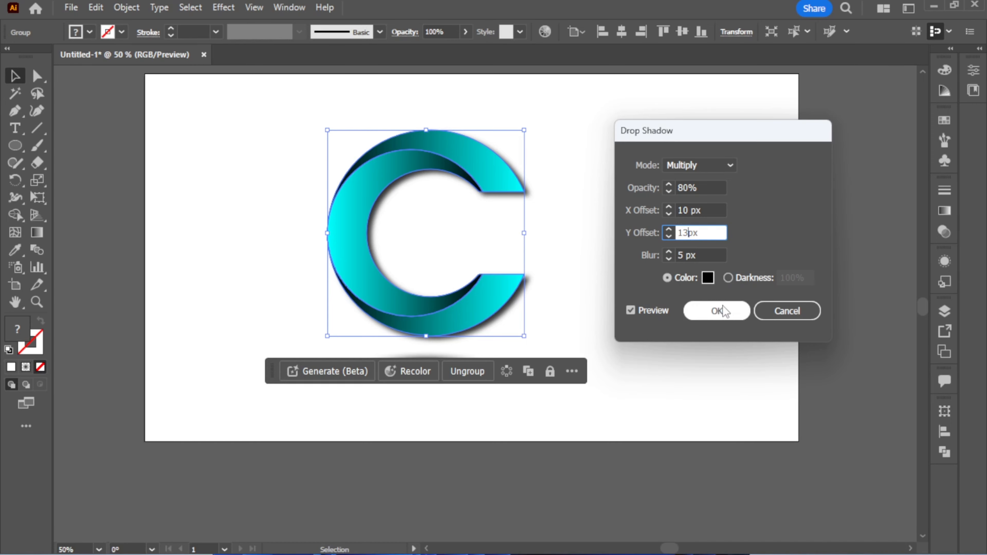
pyautogui.click(718, 311)
pyautogui.click(694, 252)
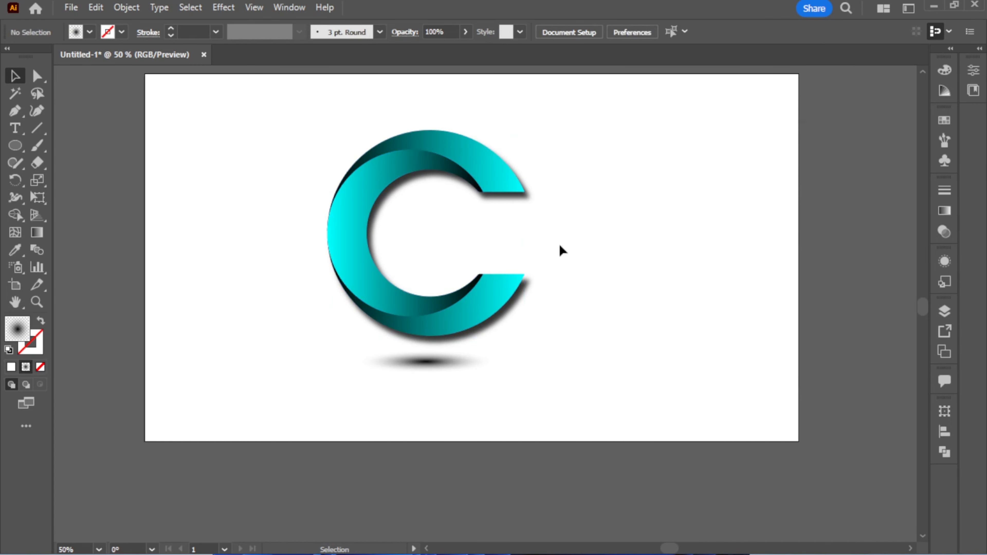
# Group the C with its shadow ellipse and center the group horizontally and vertically on the artboard.
pyautogui.moveTo(268, 142); pyautogui.dragTo(556, 389)
pyautogui.rightClick(430, 206)
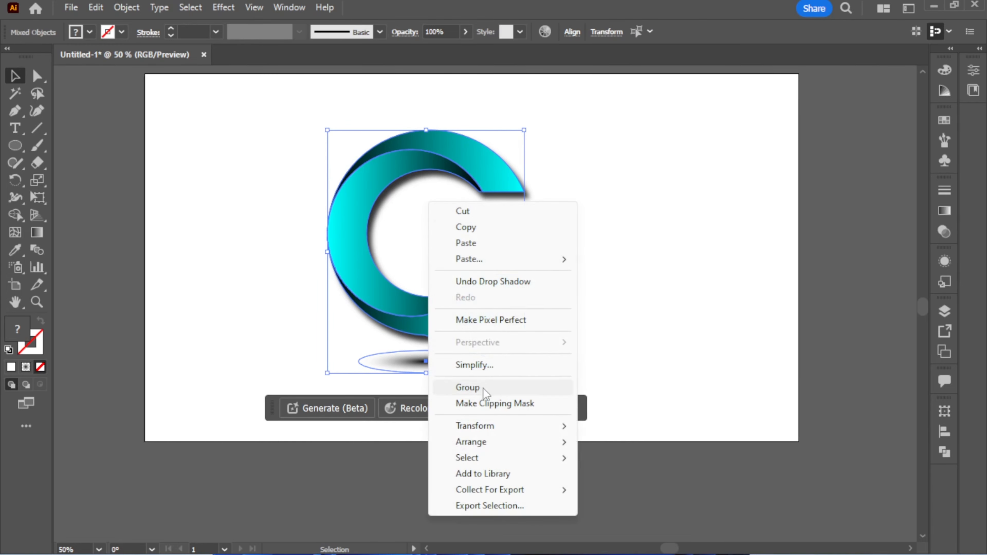
pyautogui.click(459, 389)
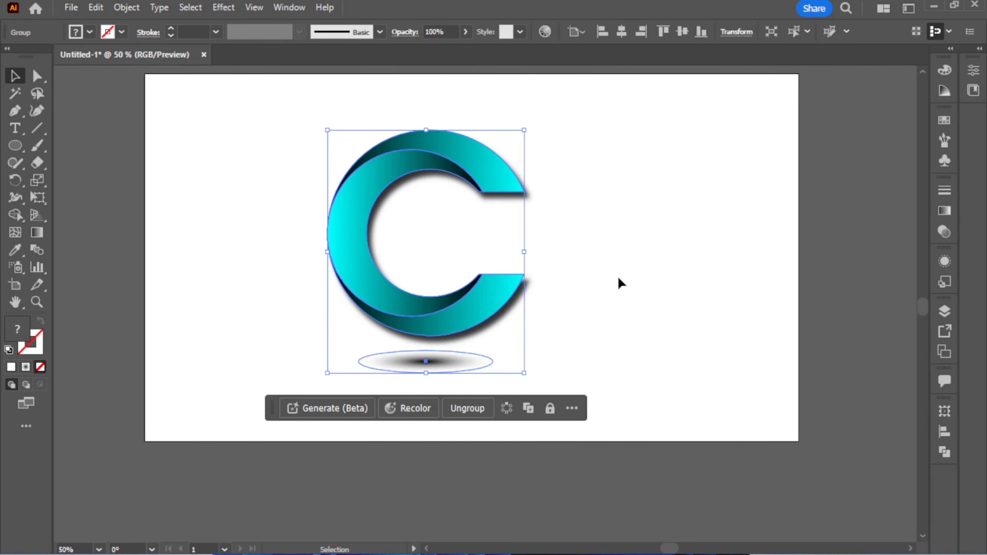
pyautogui.click(622, 31)
pyautogui.click(683, 31)
pyautogui.click(692, 195)
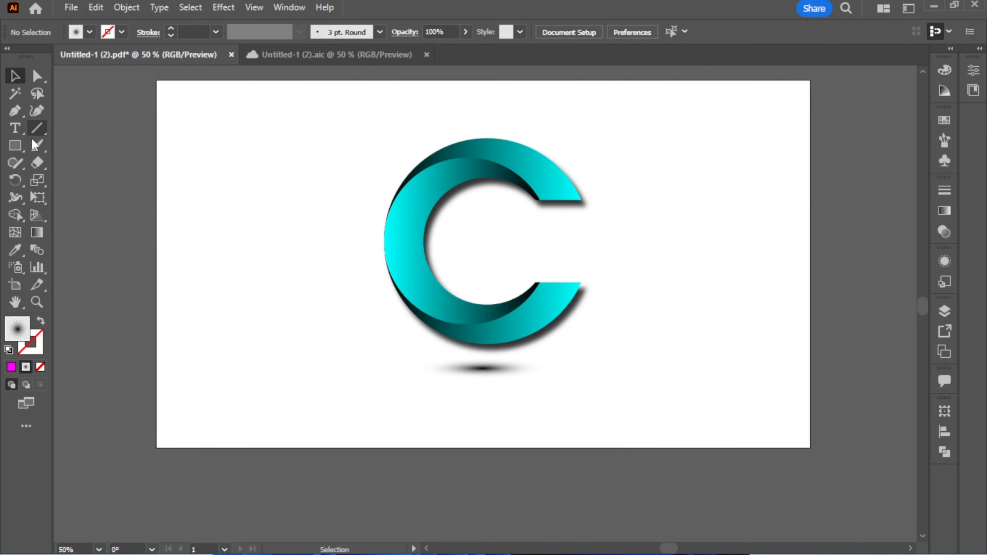
# Draw a background rectangle that covers the whole artboard.
pyautogui.click(20, 152)
pyautogui.click(62, 145)
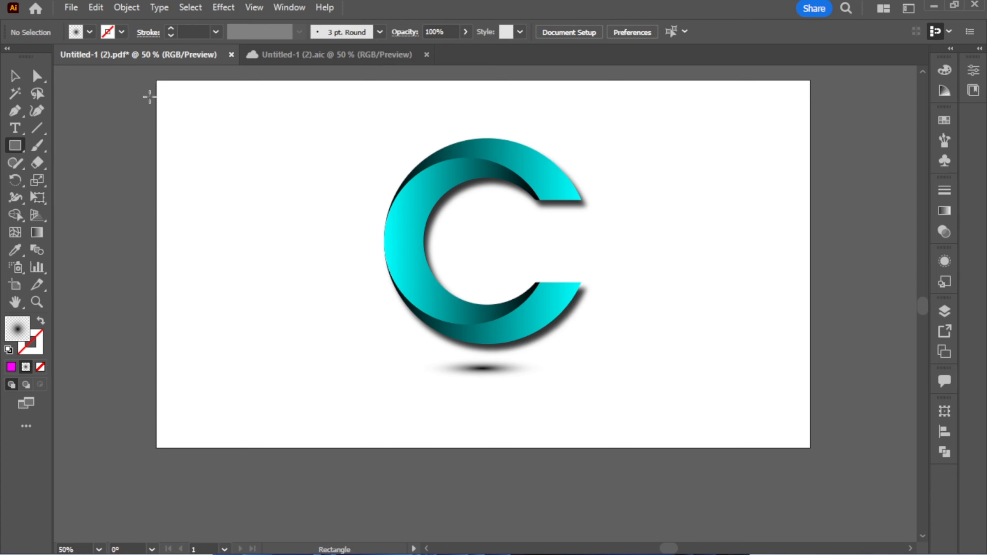
pyautogui.moveTo(157, 80); pyautogui.dragTo(811, 449)
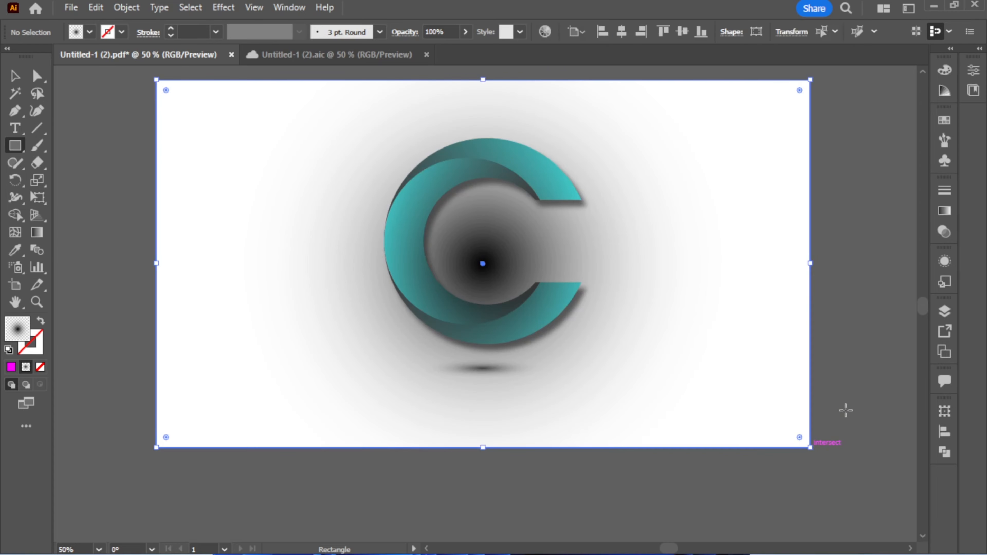
# Change the background rectangle's fill to a linear gradient at an angle of 90°.
pyautogui.click(944, 210)
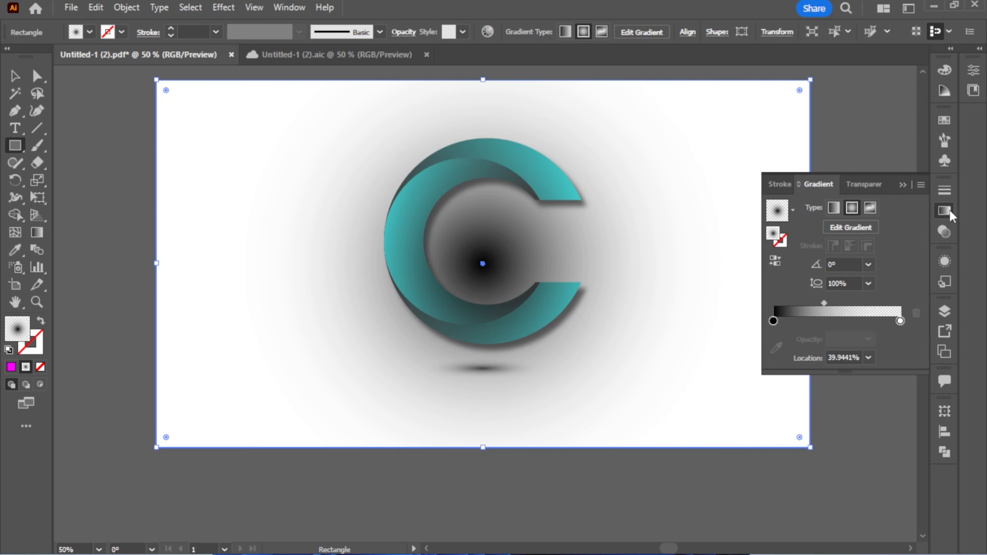
pyautogui.click(835, 211)
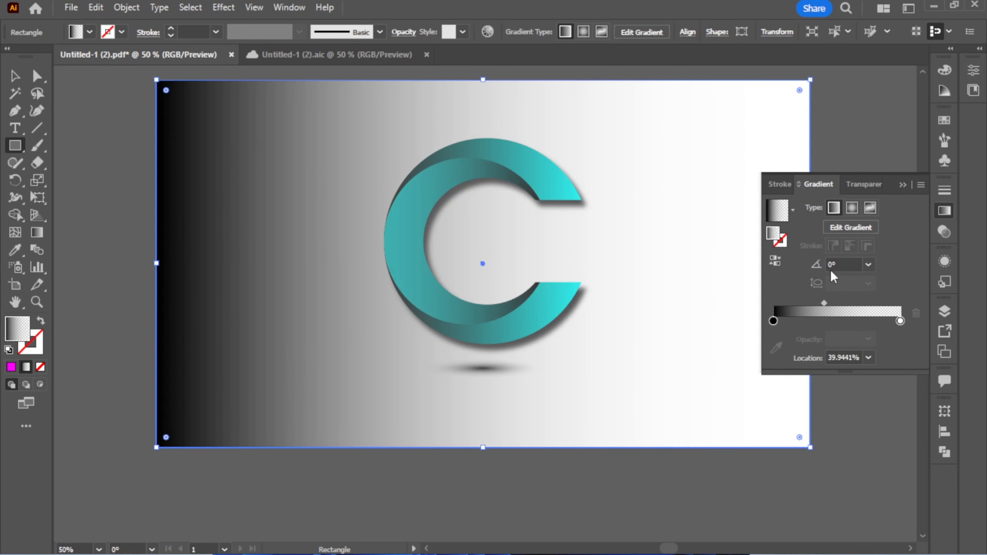
pyautogui.click(829, 265)
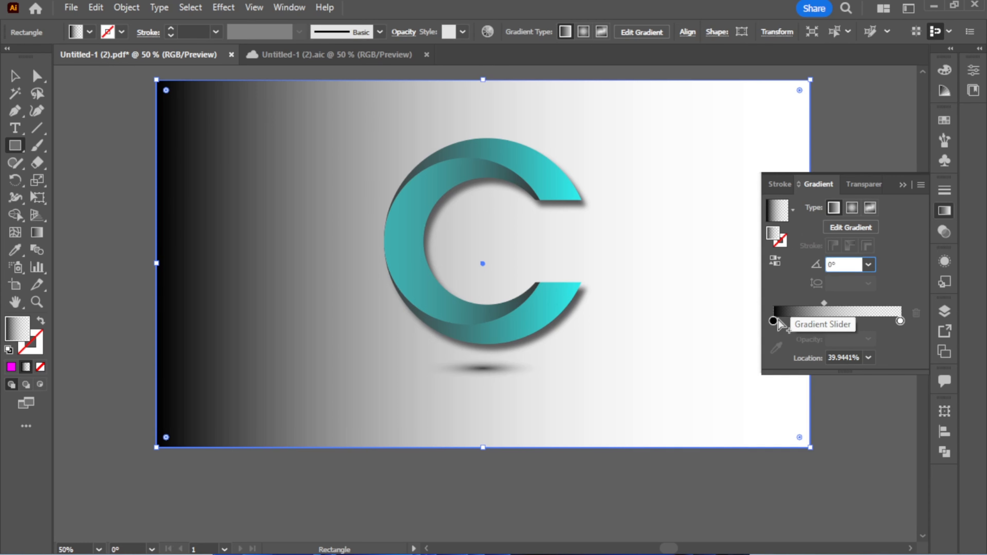
pyautogui.write('9')
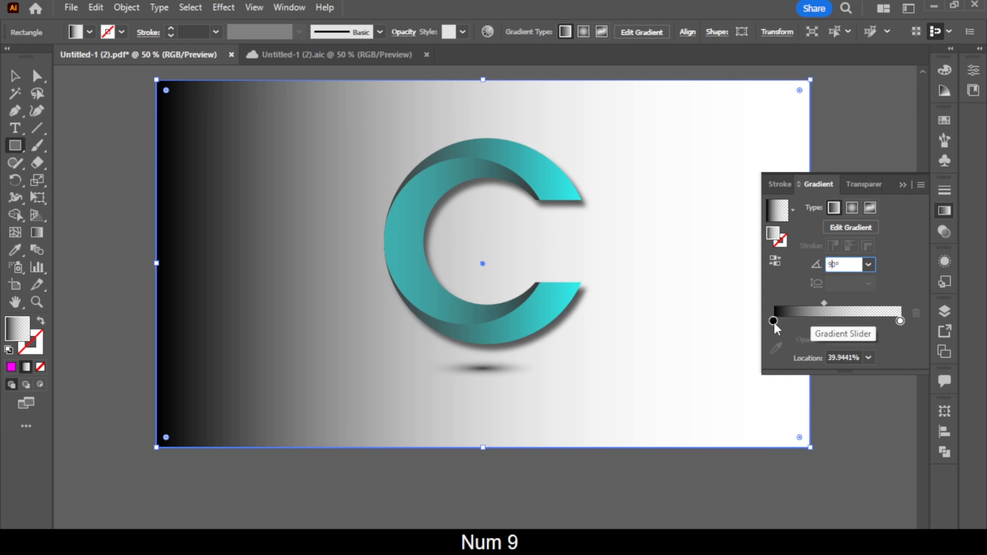
# Color the background gradient's start stop cyan and its end stop magenta, and set the end stop's opacity to 100%.
pyautogui.doubleClick(774, 321)
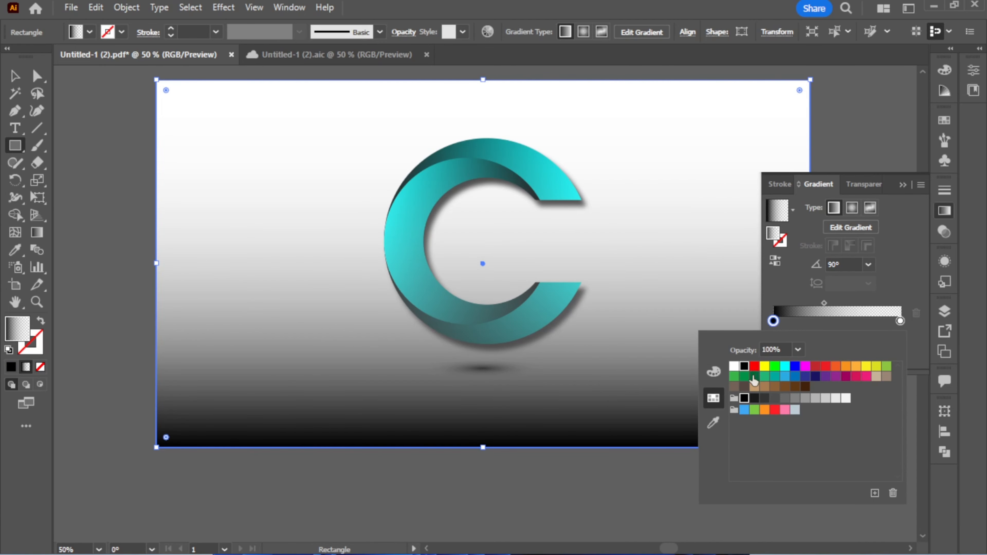
pyautogui.click(784, 368)
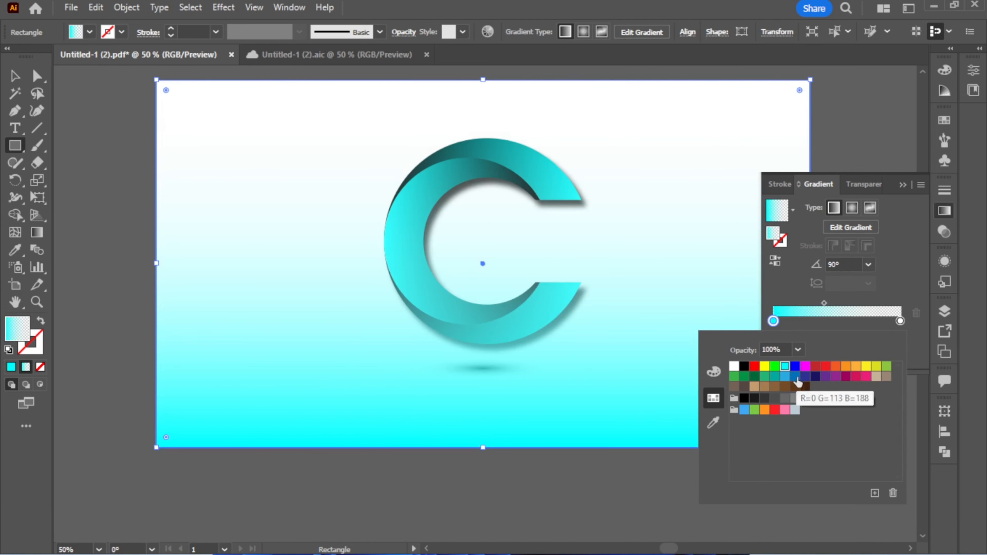
pyautogui.click(904, 323)
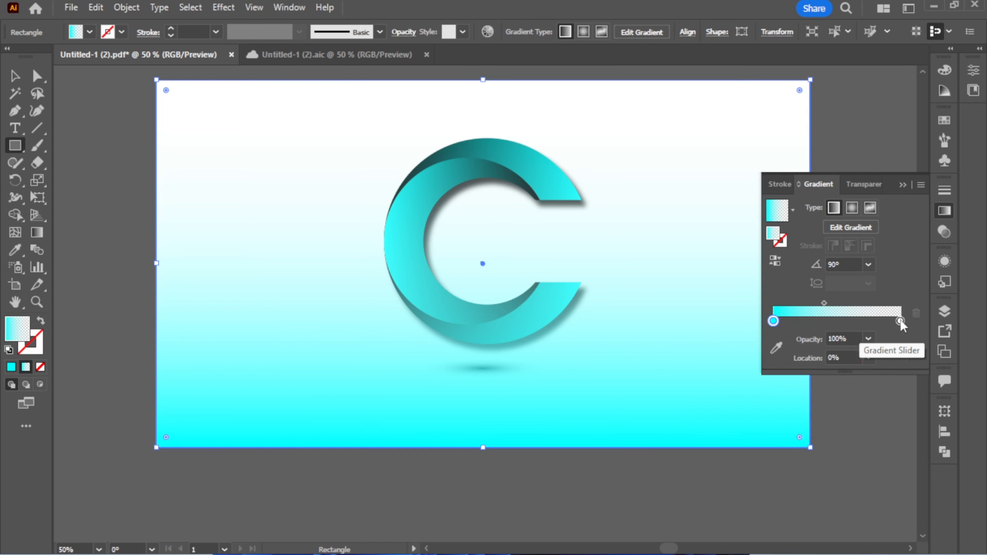
pyautogui.doubleClick(900, 321)
pyautogui.click(806, 367)
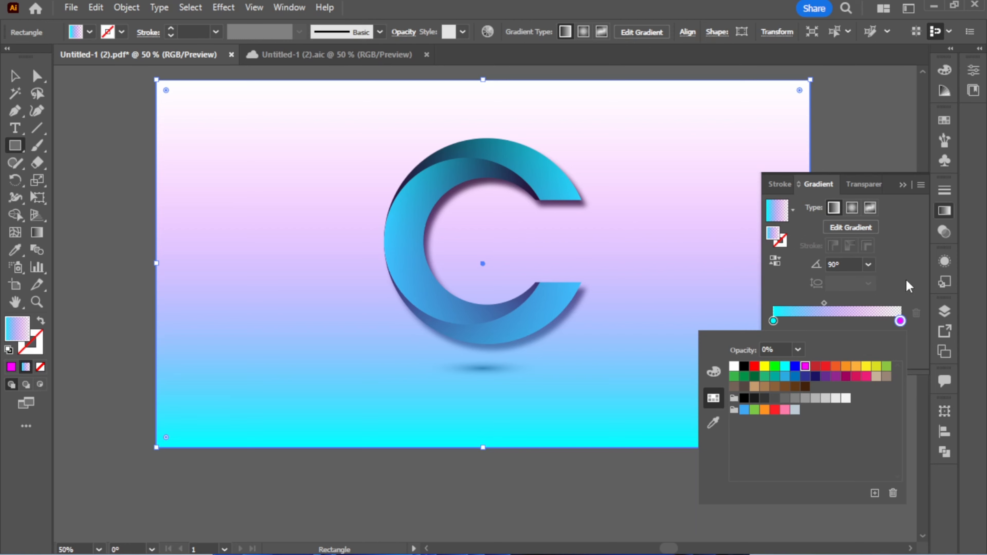
pyautogui.click(908, 298)
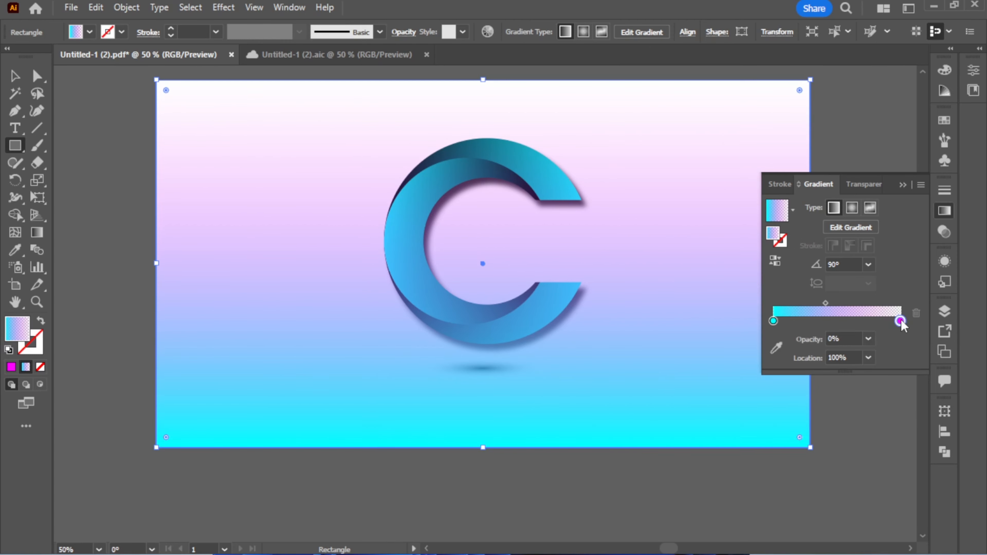
pyautogui.click(868, 339)
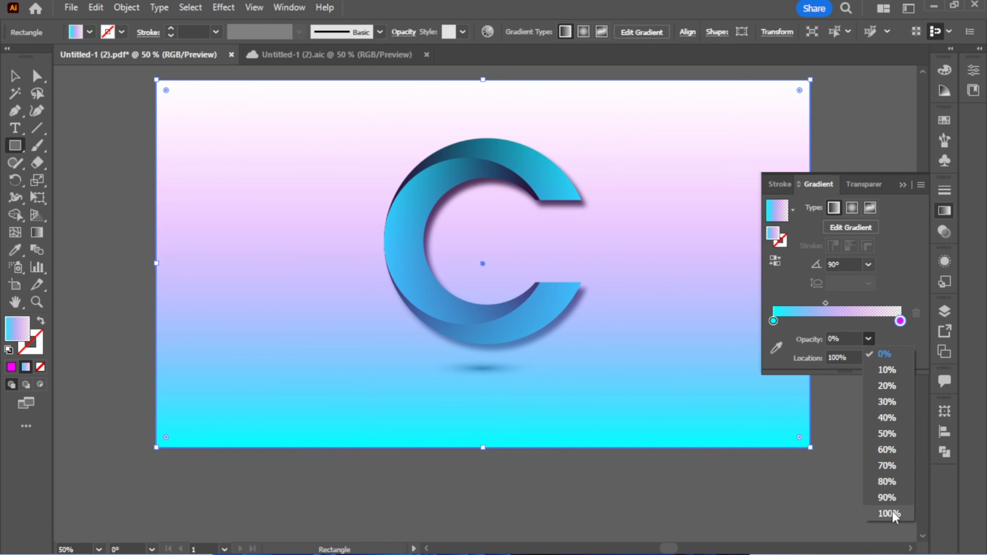
pyautogui.click(891, 513)
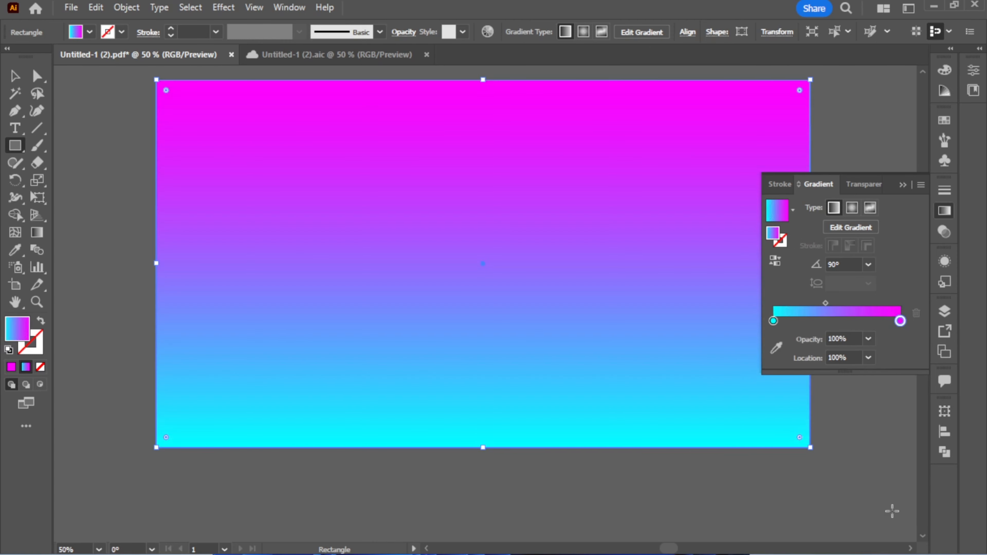
# Send the gradient background rectangle backward behind the C logo and deselect it.
pyautogui.click(906, 186)
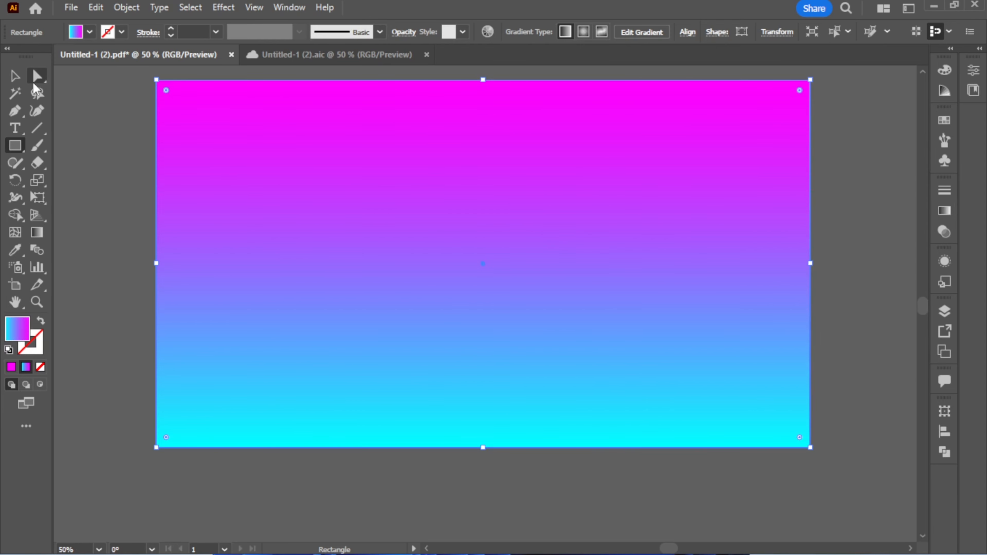
pyautogui.click(16, 78)
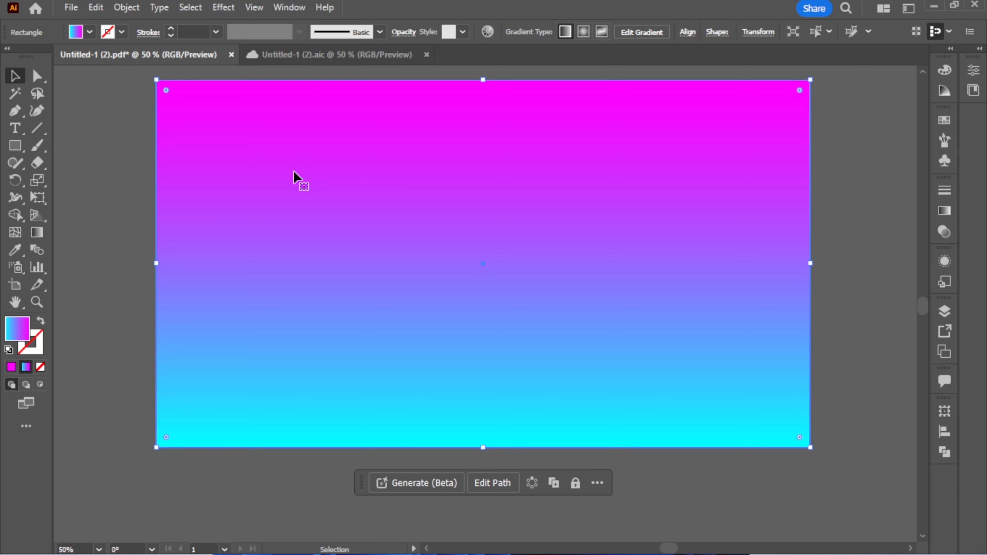
pyautogui.hotkey('ctrl', '[')
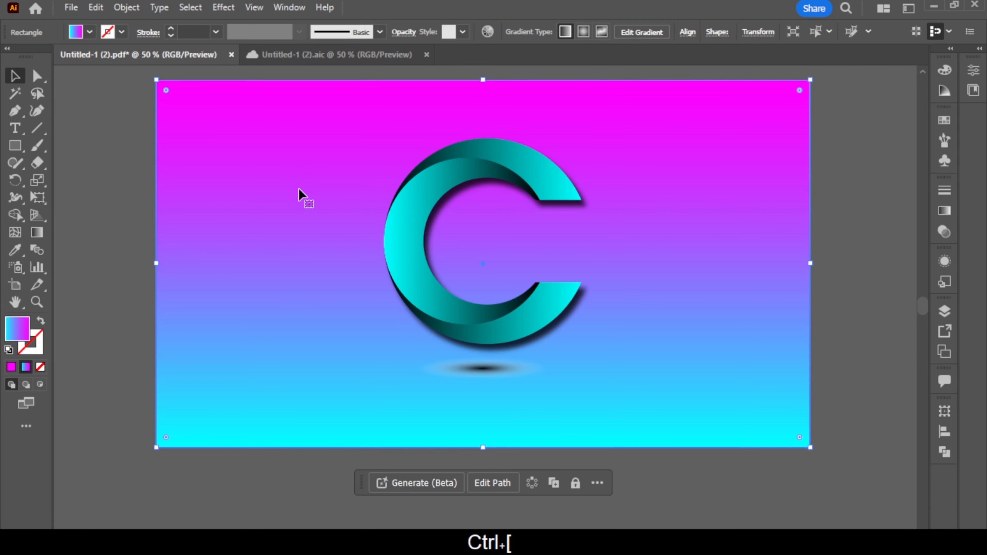
pyautogui.click(88, 105)
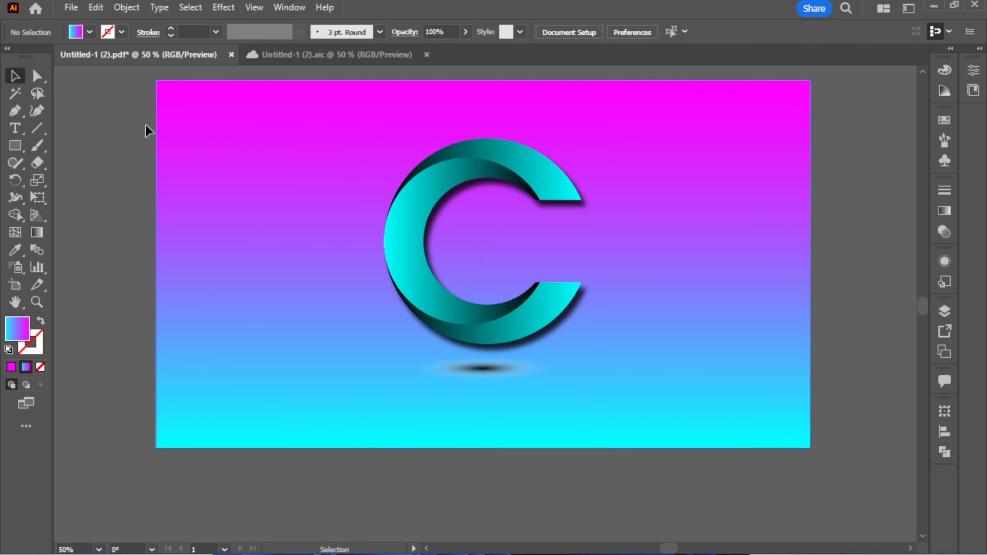
# Group the C logo, its ground shadow and the background rectangle together.
pyautogui.moveTo(134, 118); pyautogui.dragTo(735, 410)
pyautogui.rightClick(513, 233)
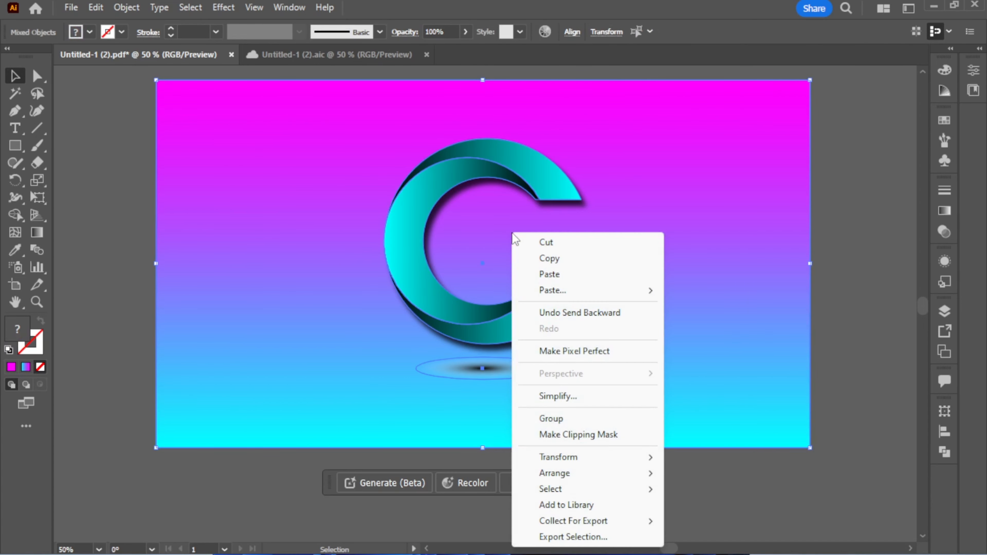
pyautogui.click(569, 427)
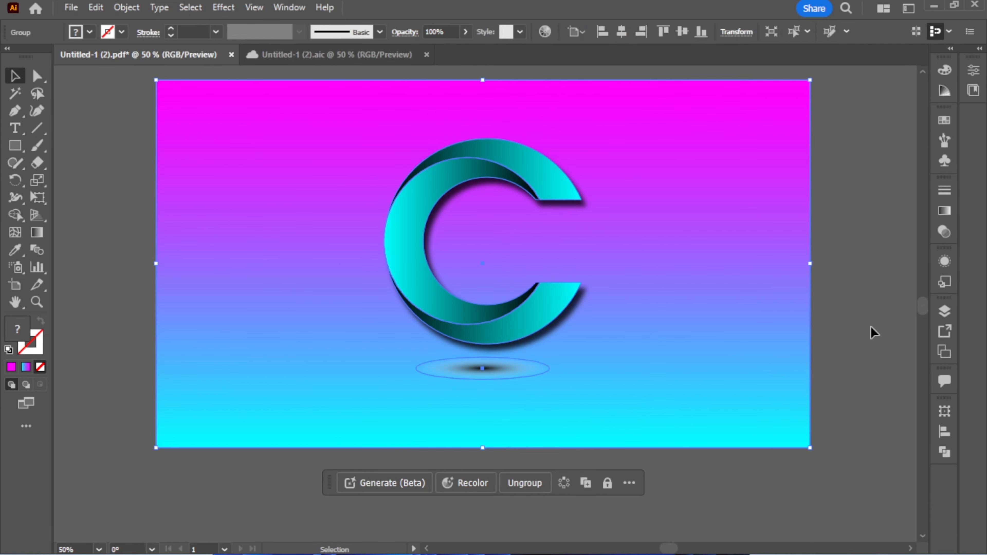
pyautogui.click(874, 332)
# Save the artwork as the Adobe PDF "Untitled-1 (2)" in the PDF Picture folder, using the Illustrator Default preset.
pyautogui.click(71, 8)
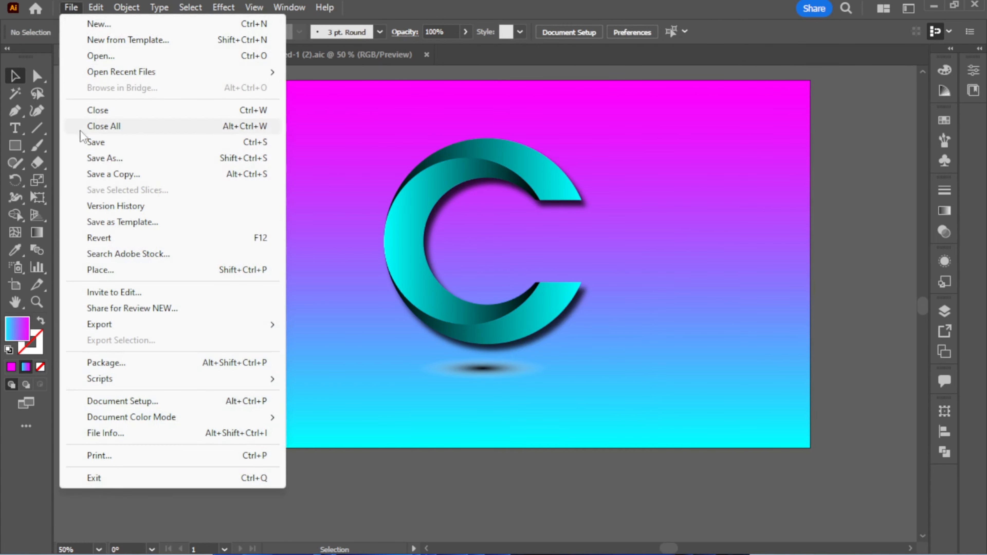
pyautogui.click(115, 158)
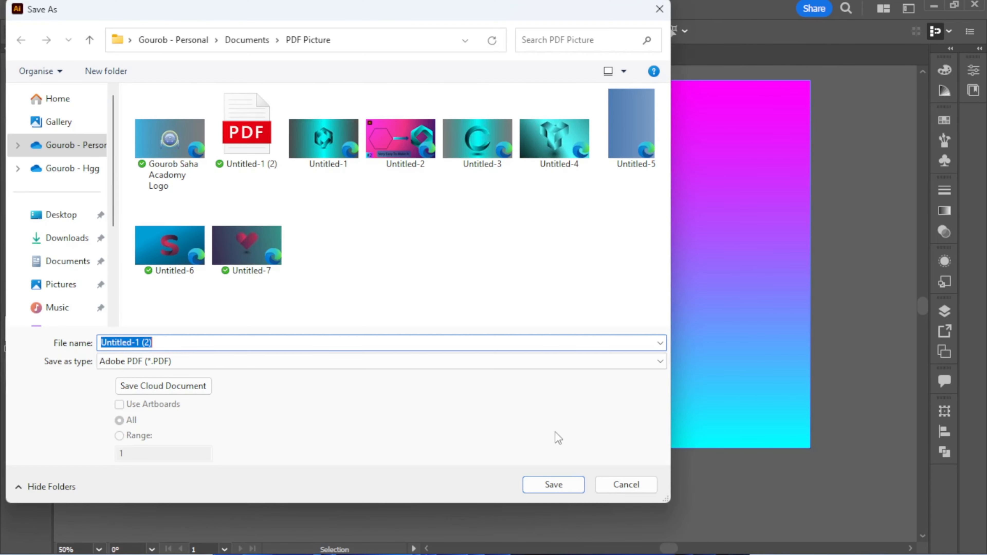
pyautogui.click(553, 486)
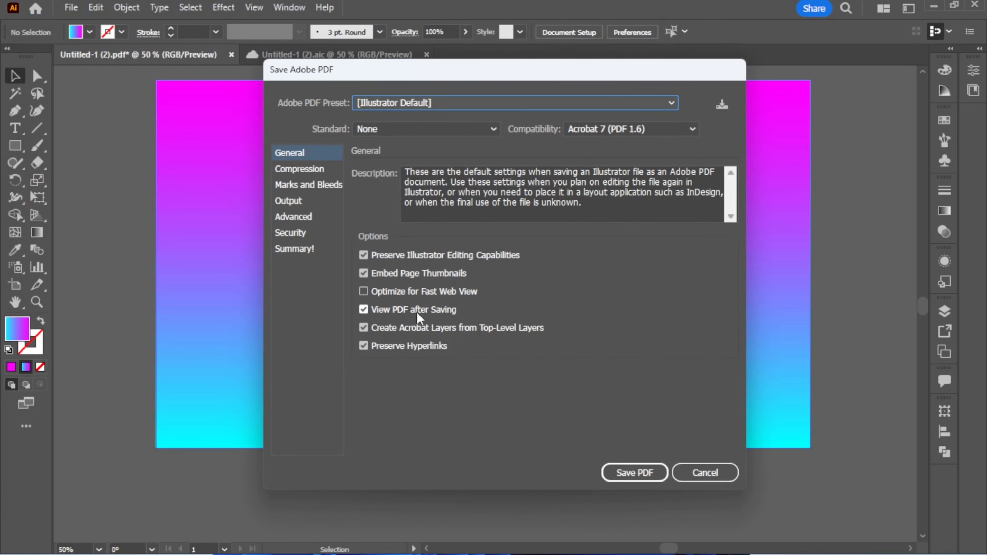
pyautogui.click(633, 472)
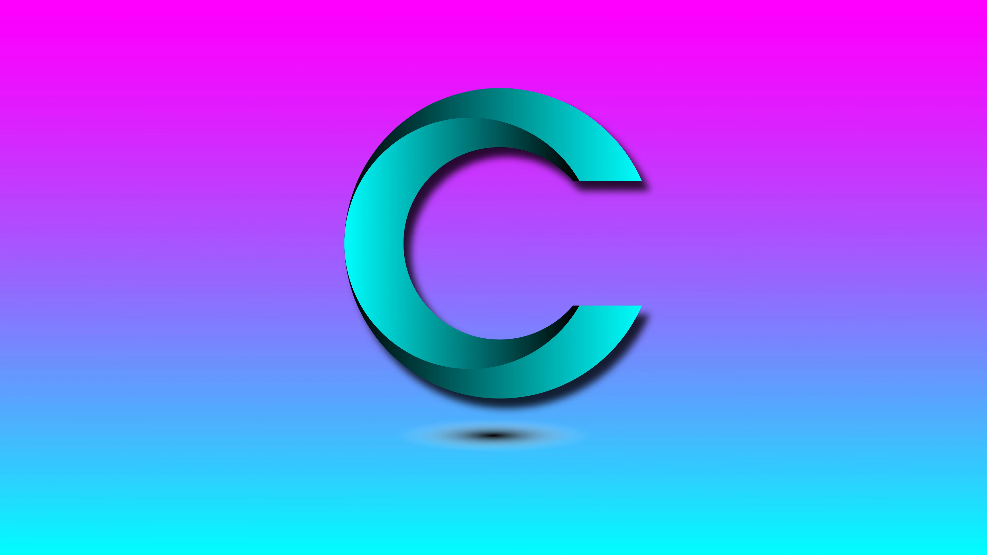